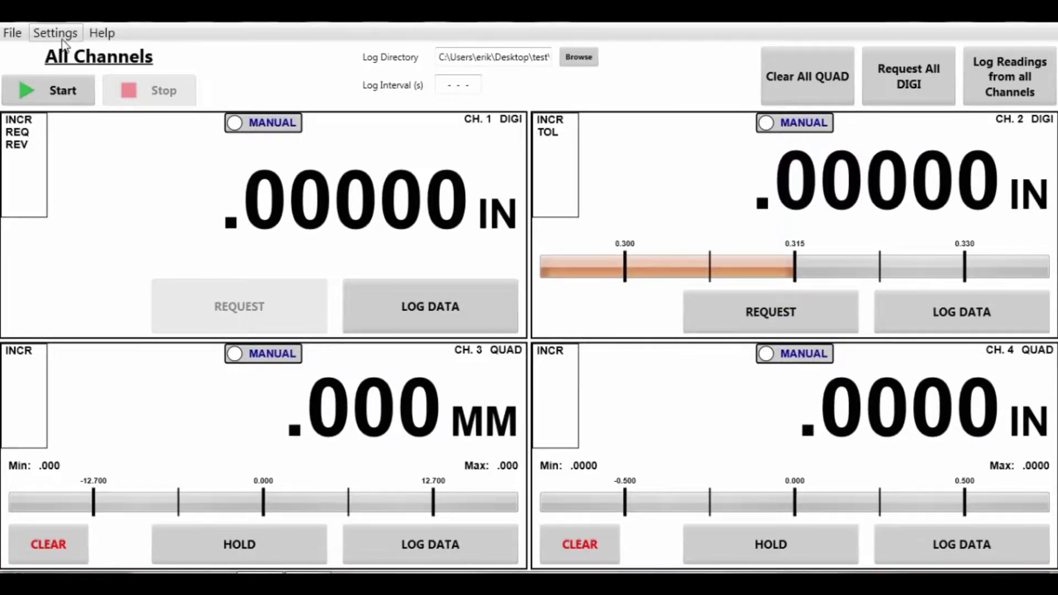
Open the channel configuration and bring up the settings for Channel 1
click(58, 34)
click(62, 55)
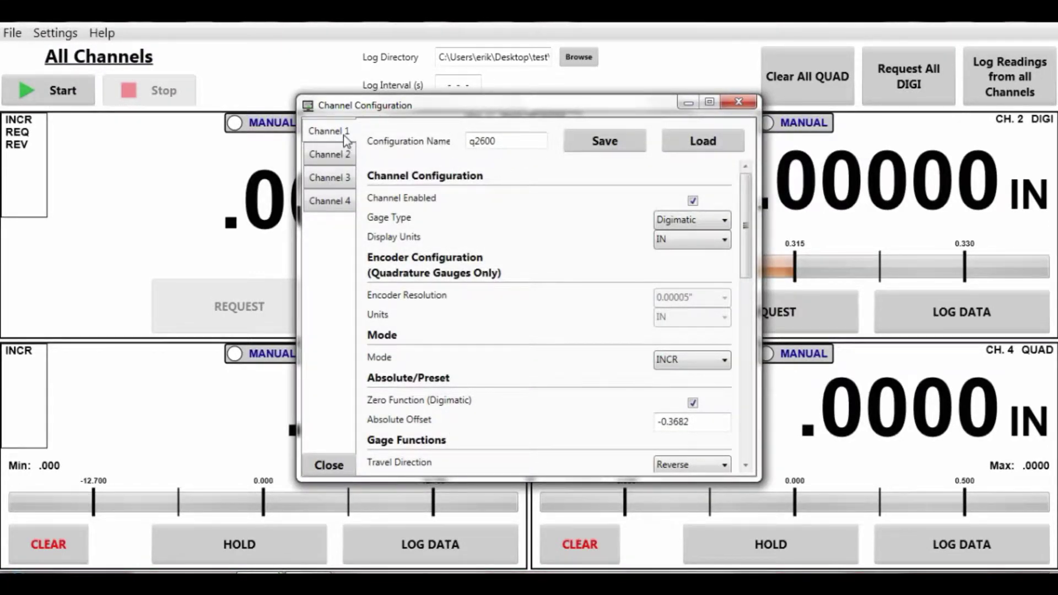
click(329, 154)
click(329, 130)
Disable Channel 1 and enable it again
click(694, 202)
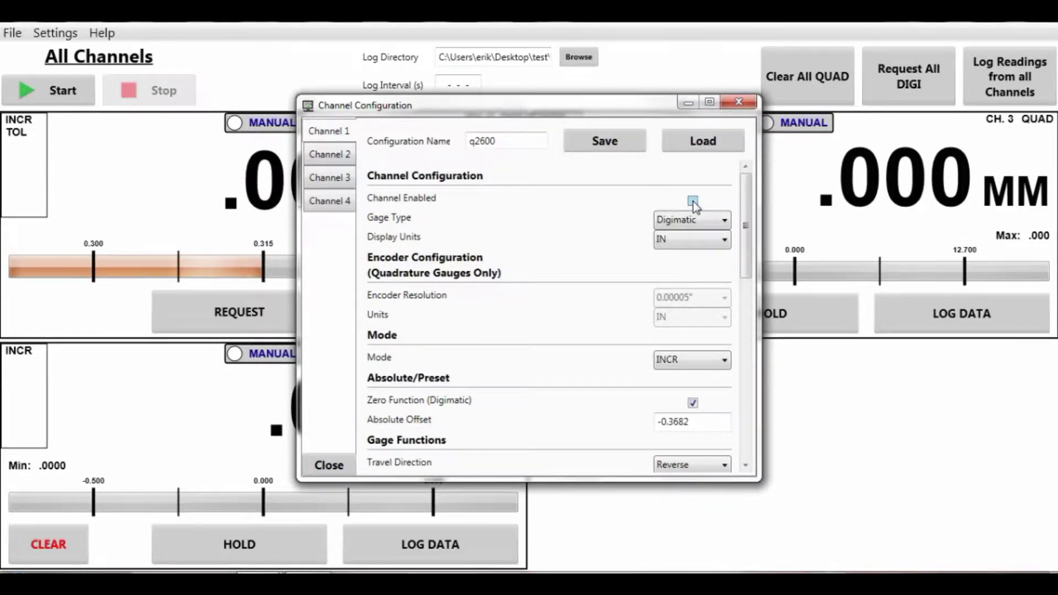
click(693, 201)
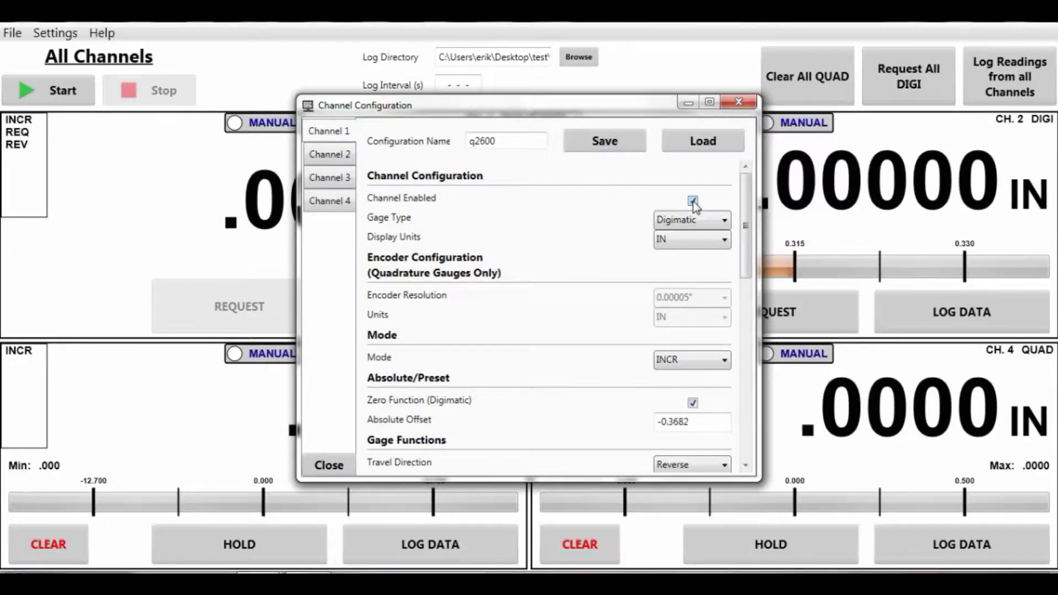
Set Channel 1's gage type to Digimatic and its display units to IN
click(723, 219)
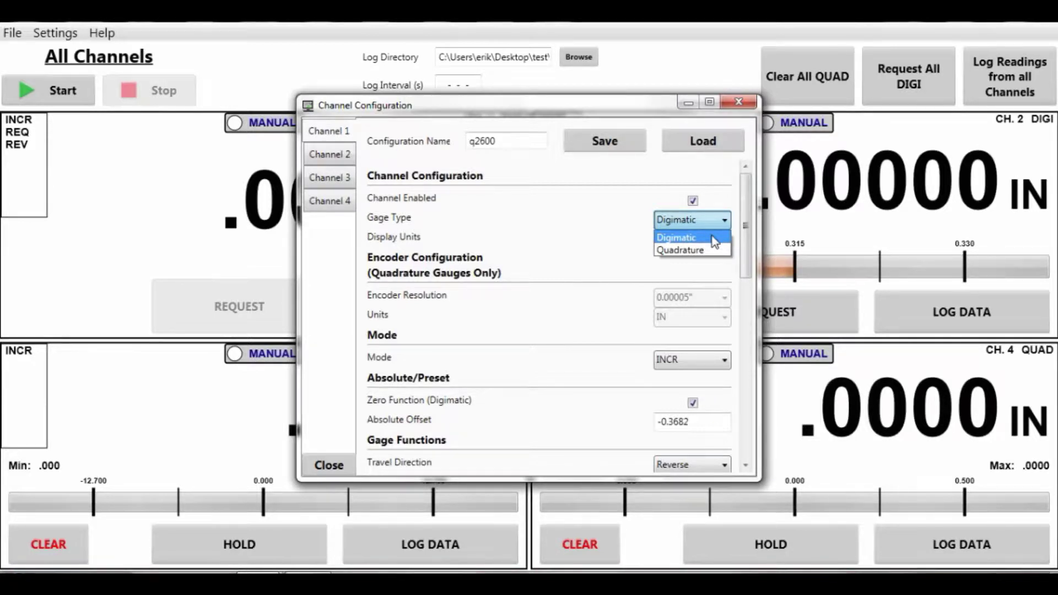
click(715, 238)
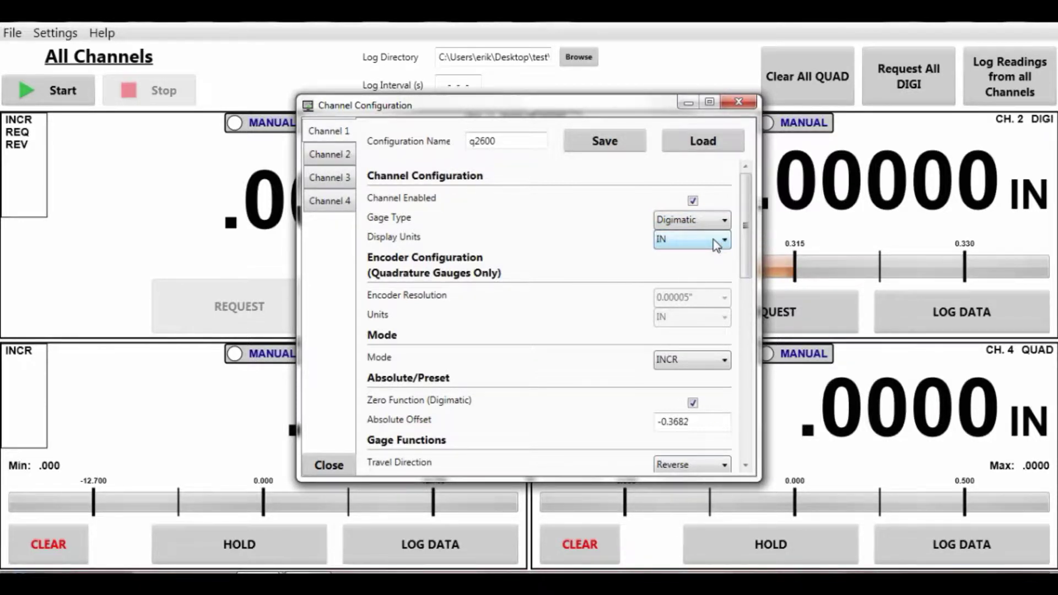
click(716, 243)
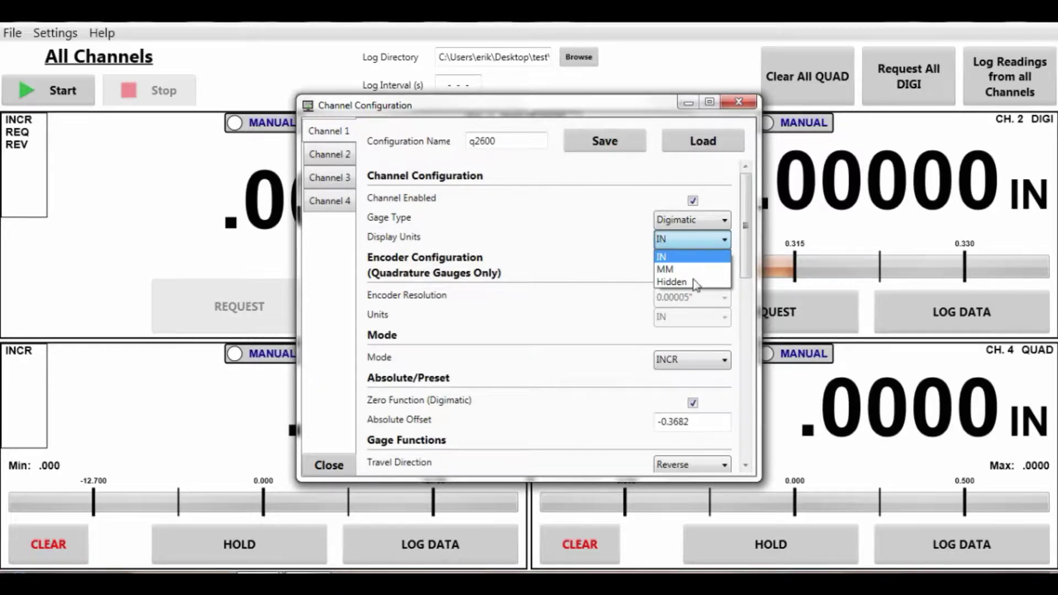
click(699, 257)
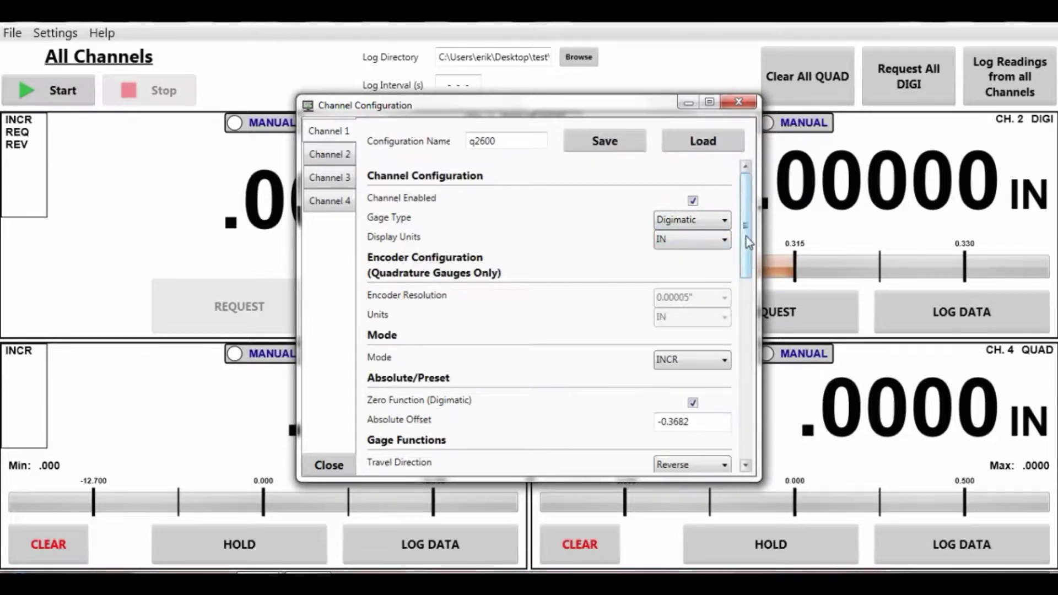
Set Channel 1's measurement mode to ABS
drag(749, 243, 742, 275)
click(718, 265)
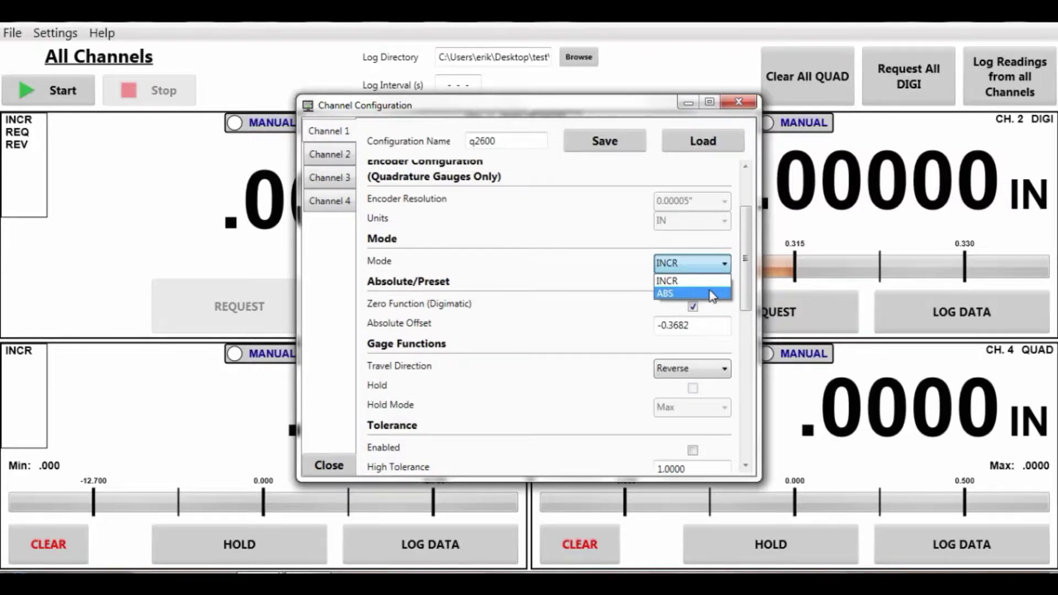
click(713, 294)
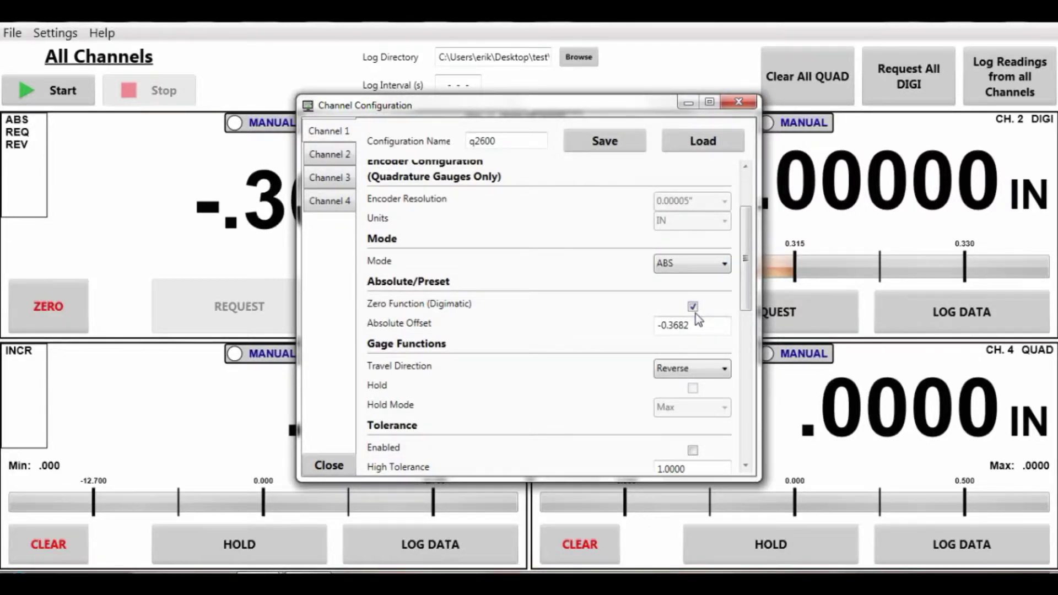
Turn off Channel 1's Digimatic zero function and set its absolute offset to 5
click(693, 308)
double_click(662, 330)
text(5)
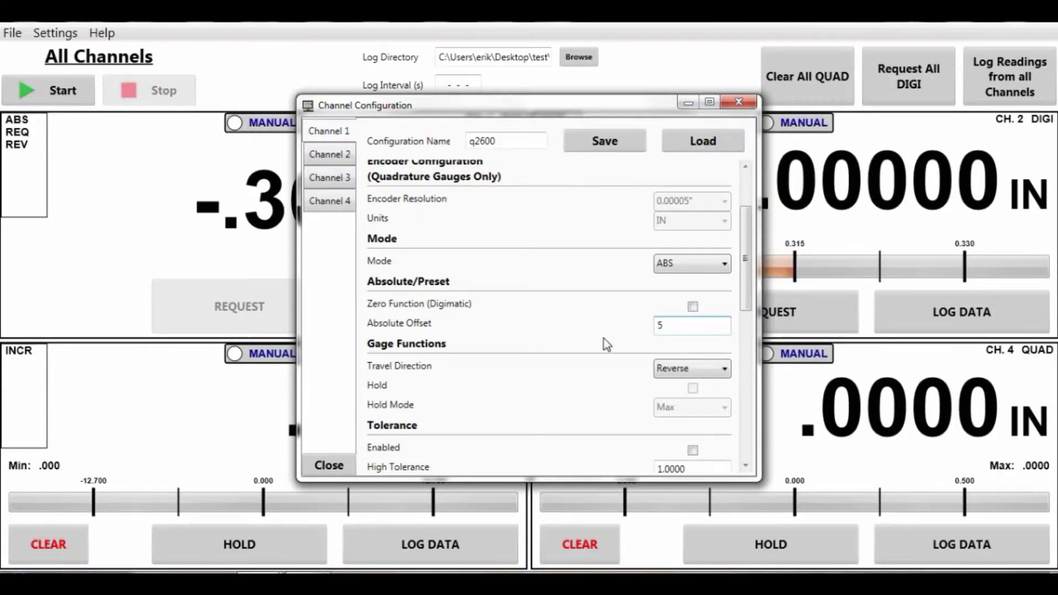
key(Return)
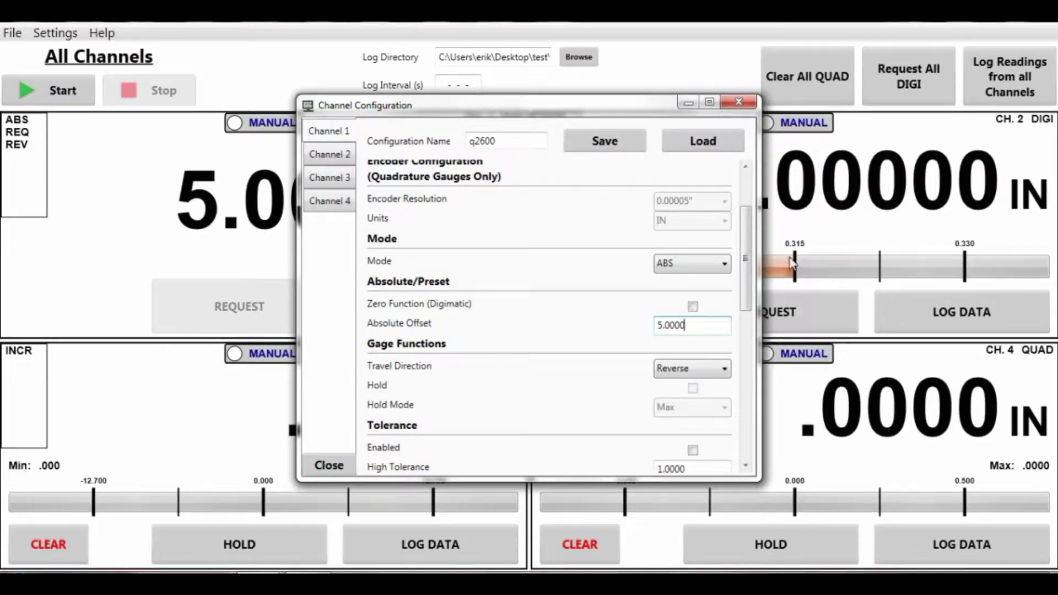
Set Channel 1's mode to INCR and its travel direction to Normal
click(723, 269)
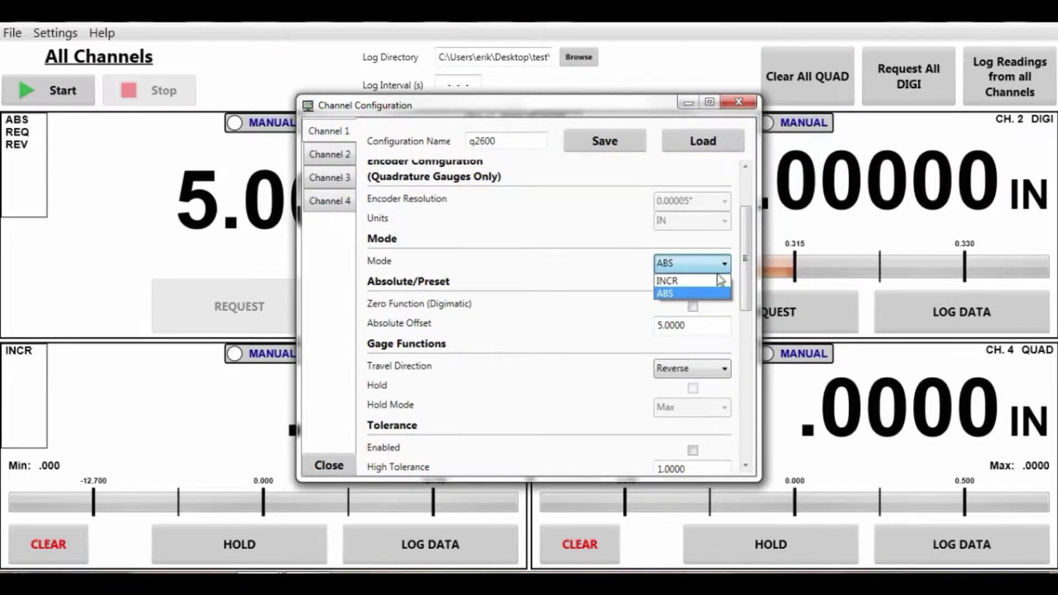
click(716, 282)
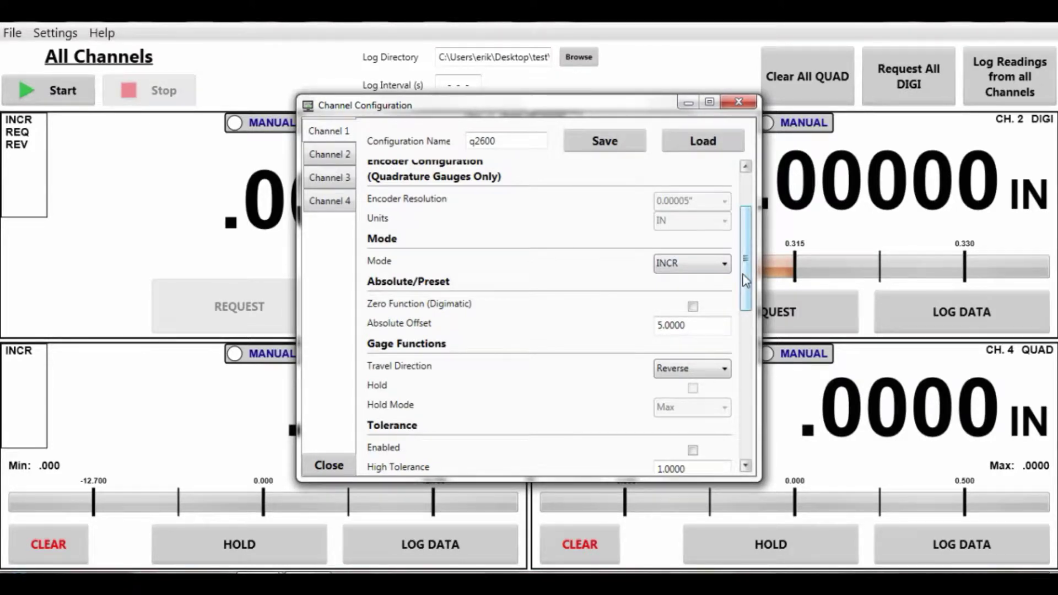
drag(746, 282, 744, 298)
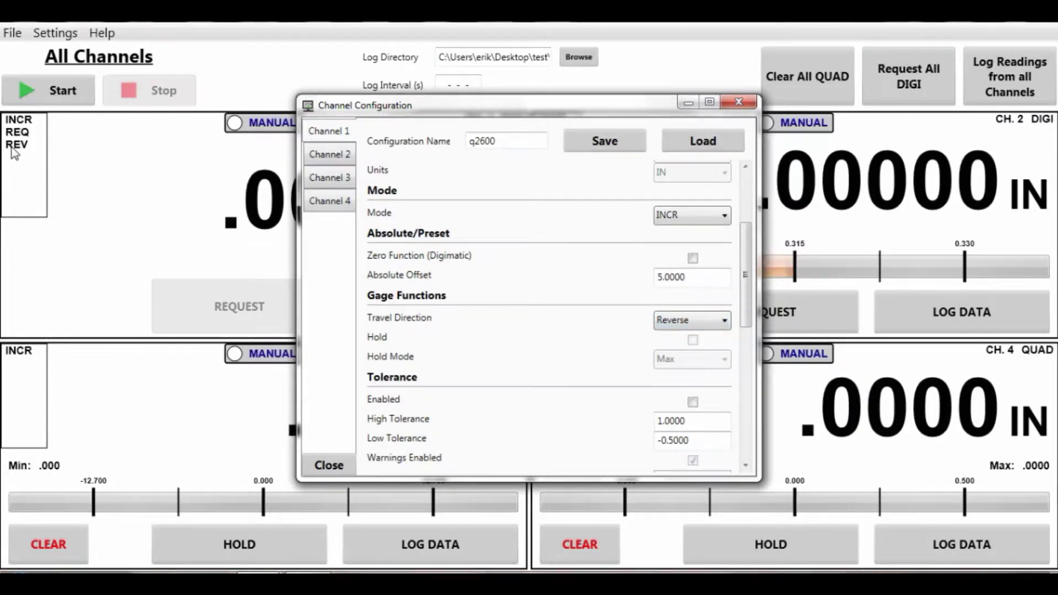
click(724, 324)
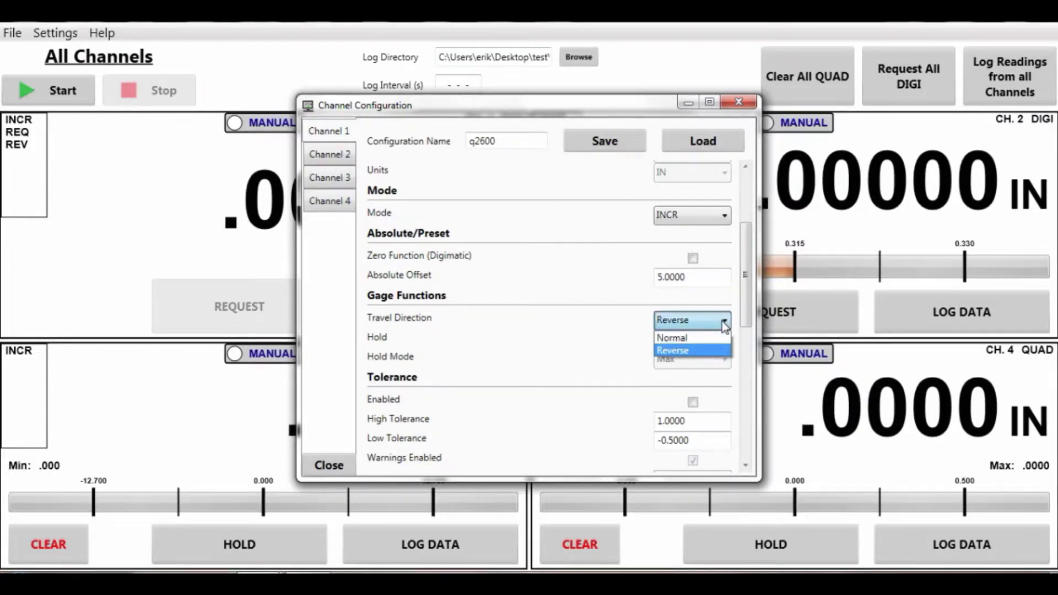
click(717, 338)
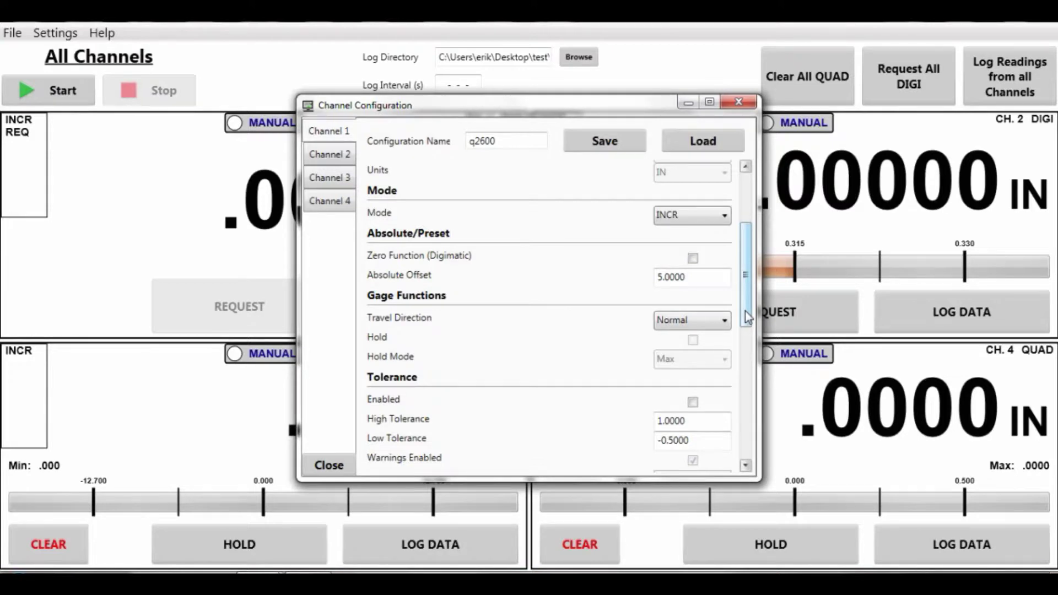
Uncover the Channel 1 readout and try its 0.5000 ratio by switching it on and off again
drag(747, 319, 746, 362)
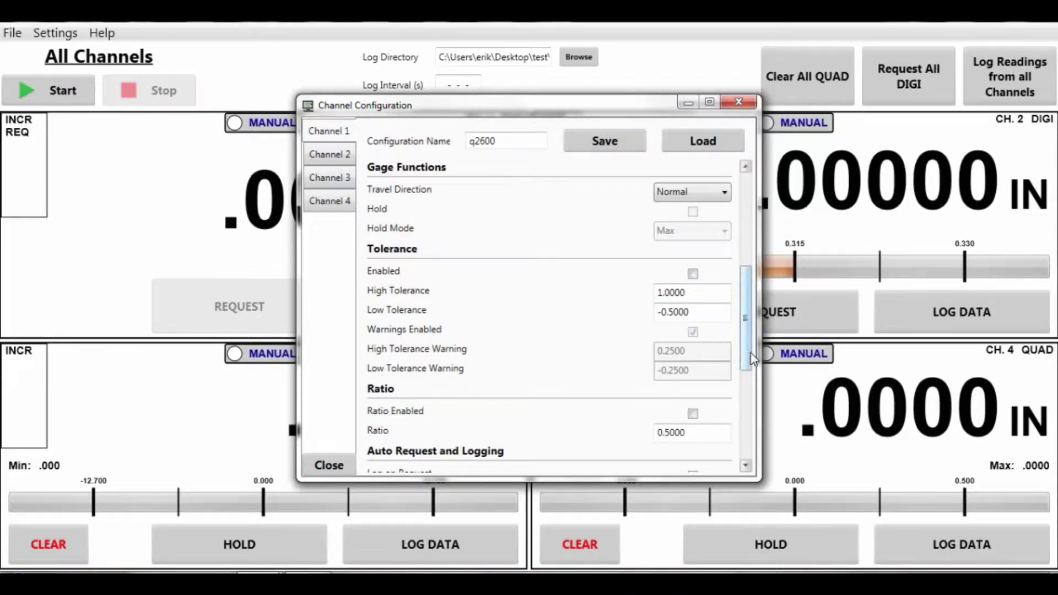
drag(747, 352, 745, 396)
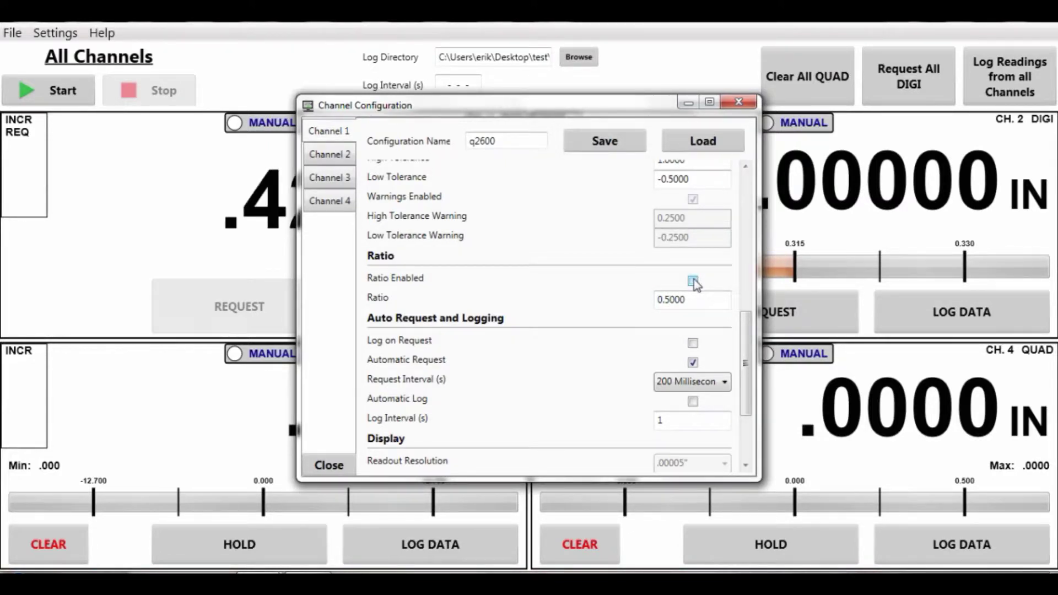
drag(621, 107, 779, 79)
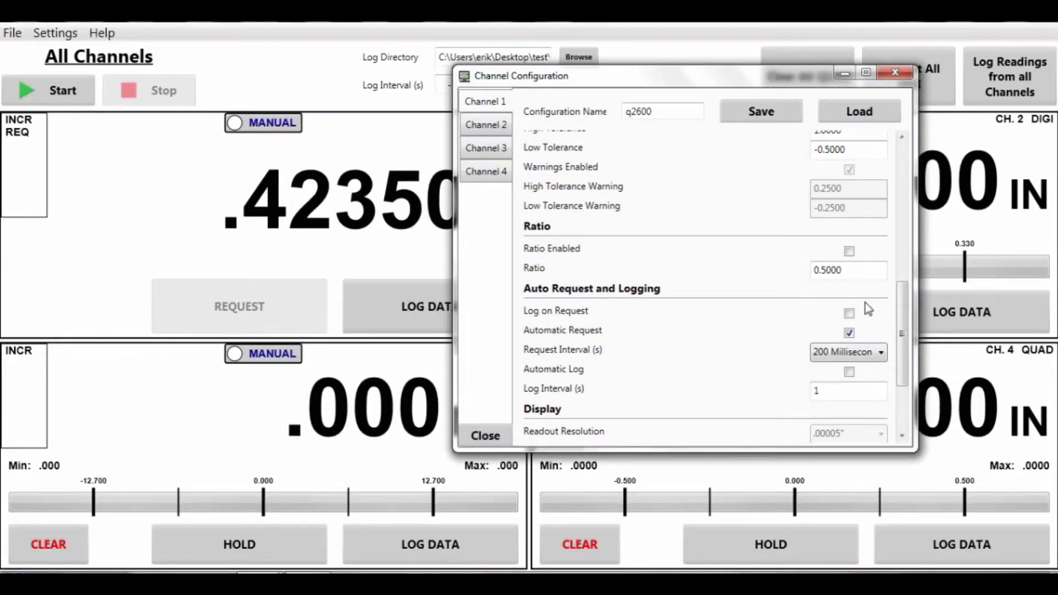
click(850, 253)
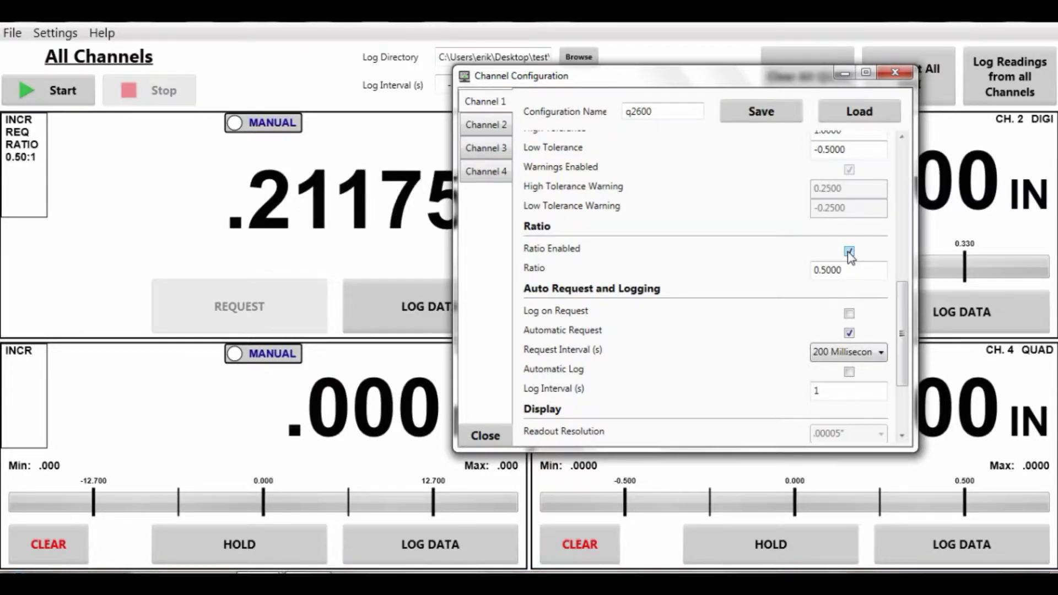
click(849, 253)
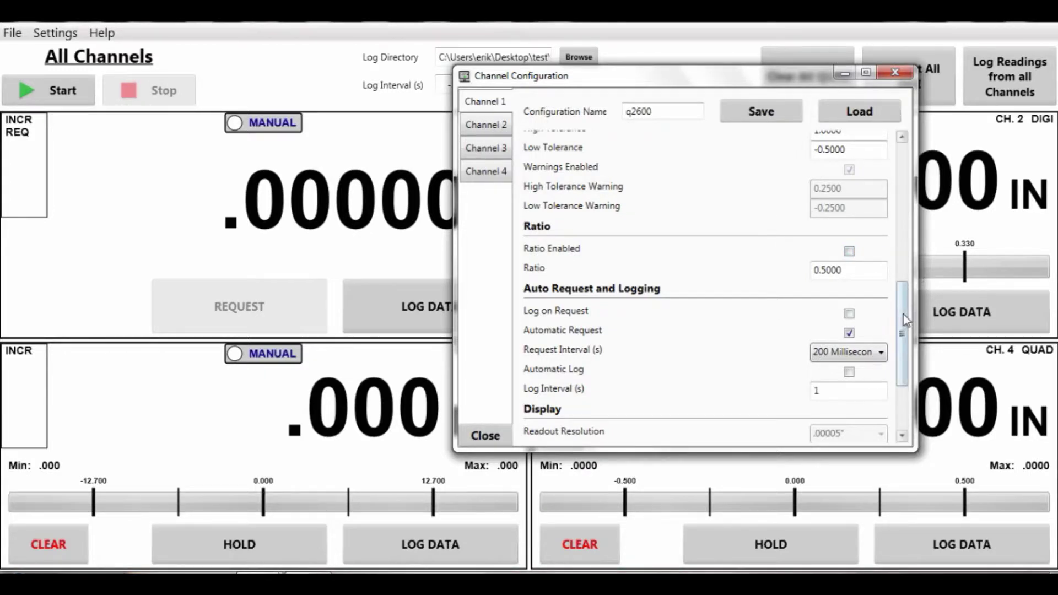
Turn off Channel 1's automatic request and request its readings manually
drag(902, 316, 902, 337)
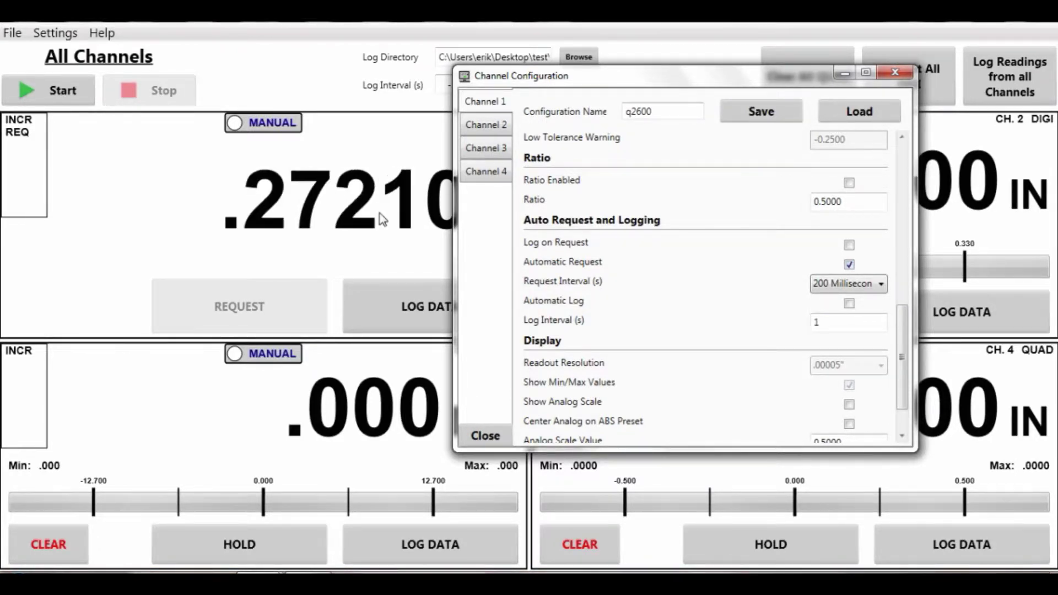
click(850, 264)
click(244, 286)
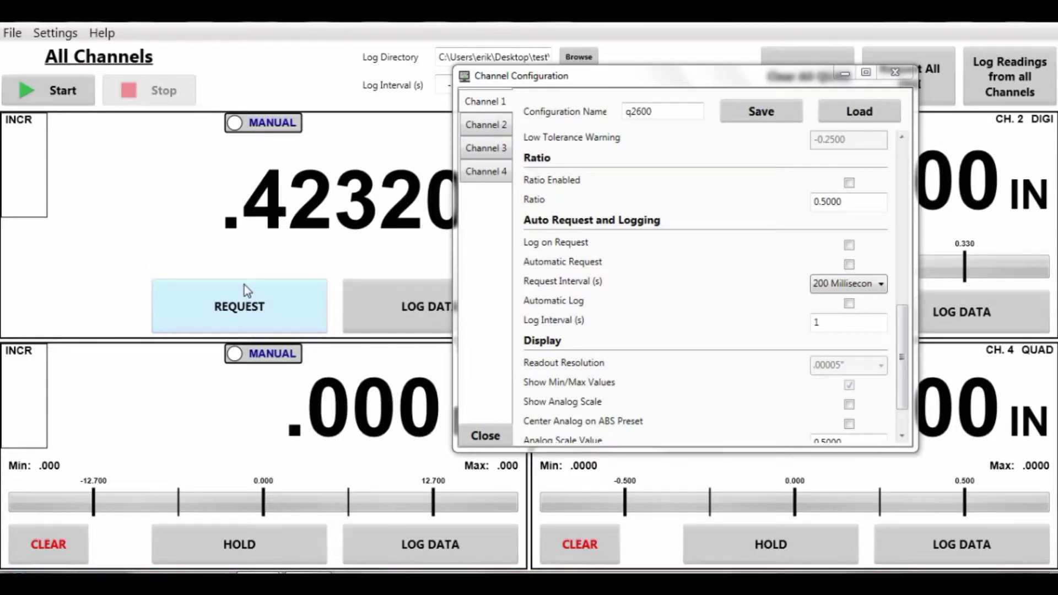
click(244, 286)
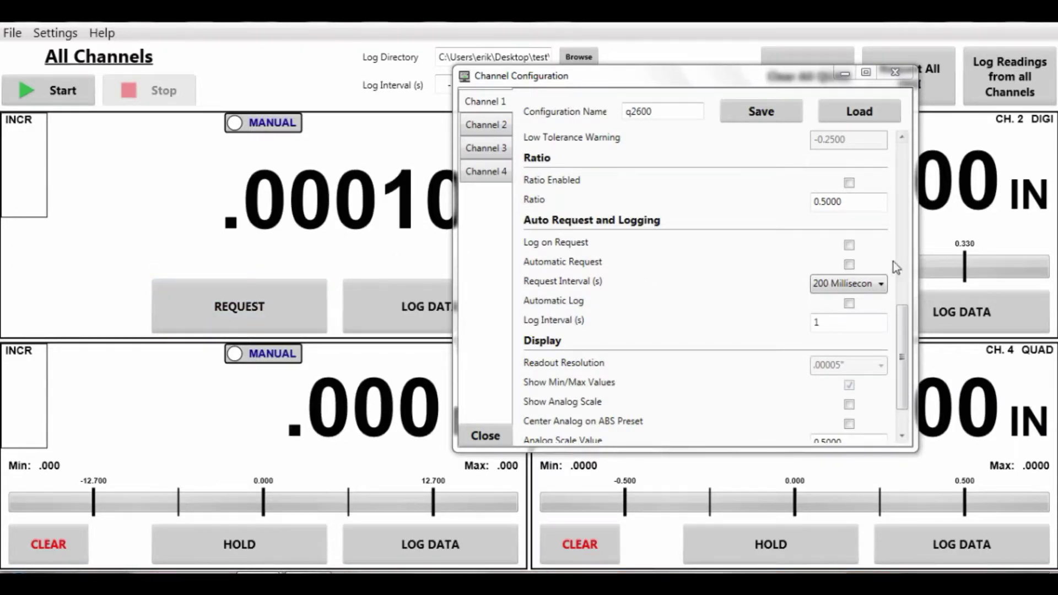
Turn on Channel 1's automatic request with a request interval of 200 Milliseconds
click(849, 264)
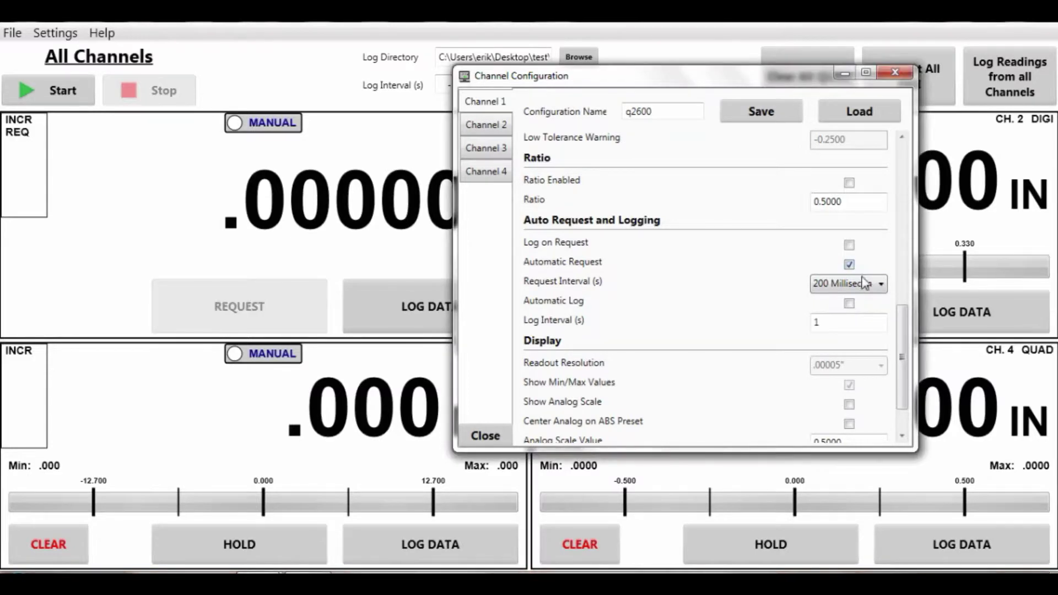
click(882, 286)
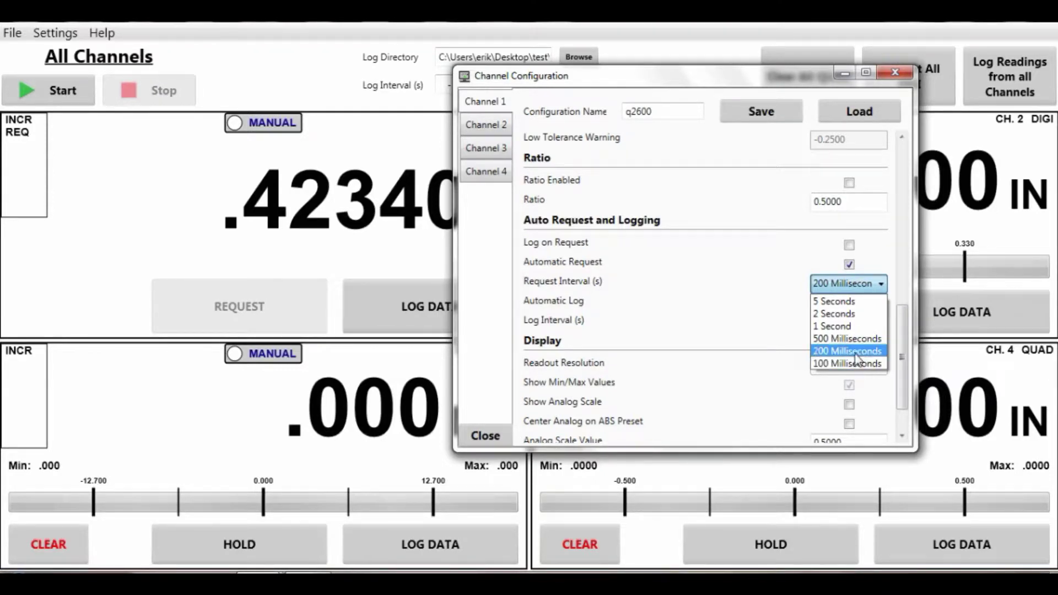
click(857, 353)
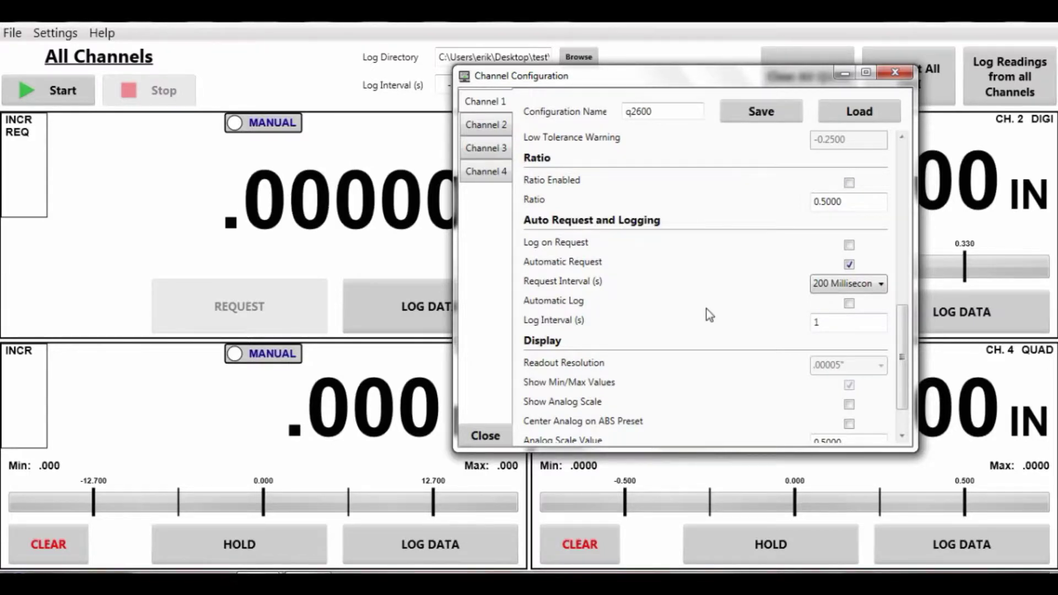
Open the Data Viewer and reposition it over the main readouts
click(55, 35)
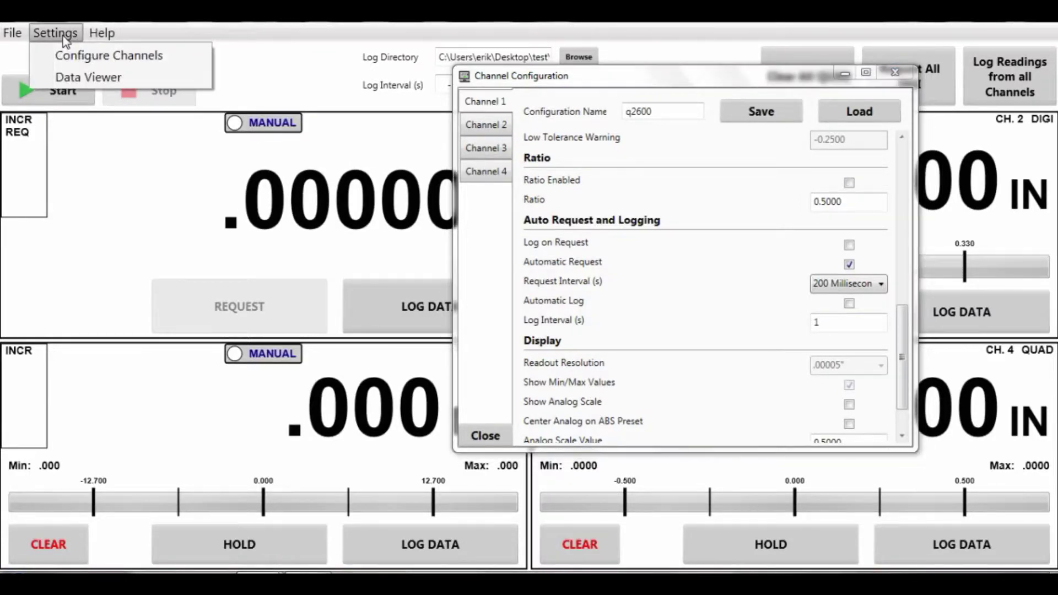
click(71, 76)
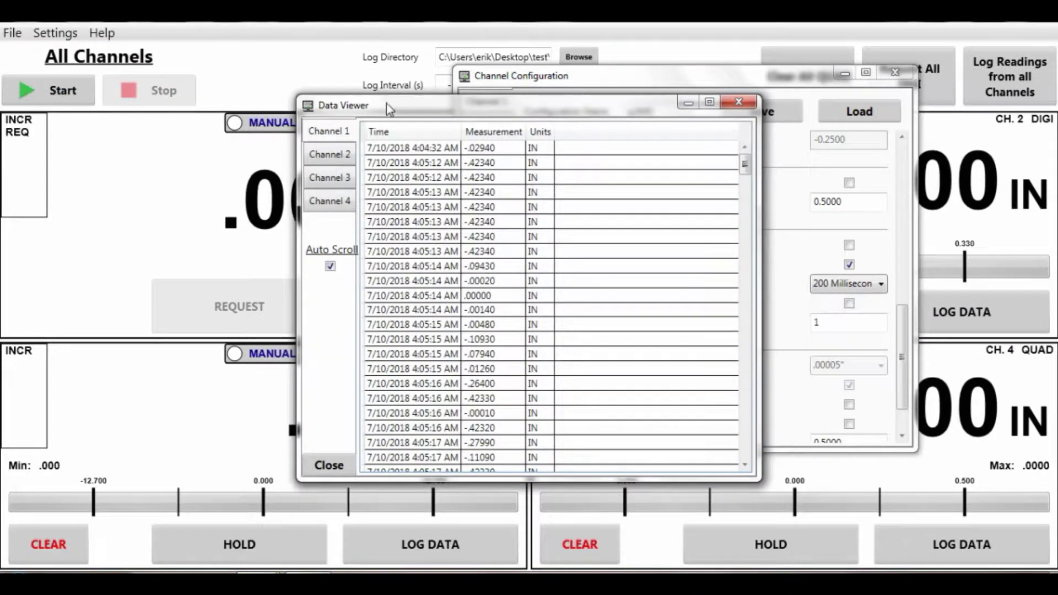
drag(390, 109, 153, 94)
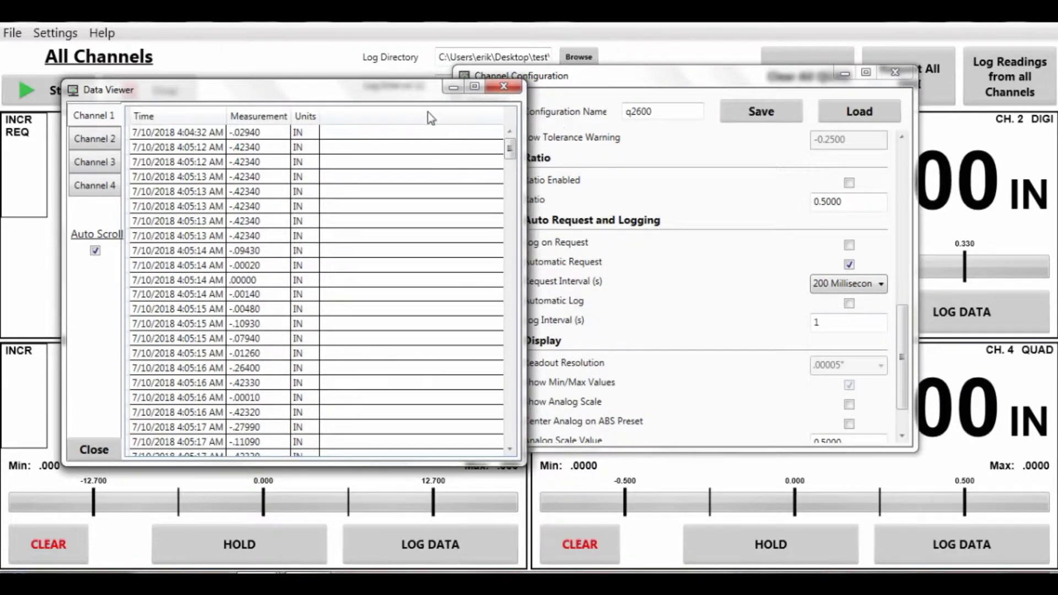
drag(404, 88, 557, 78)
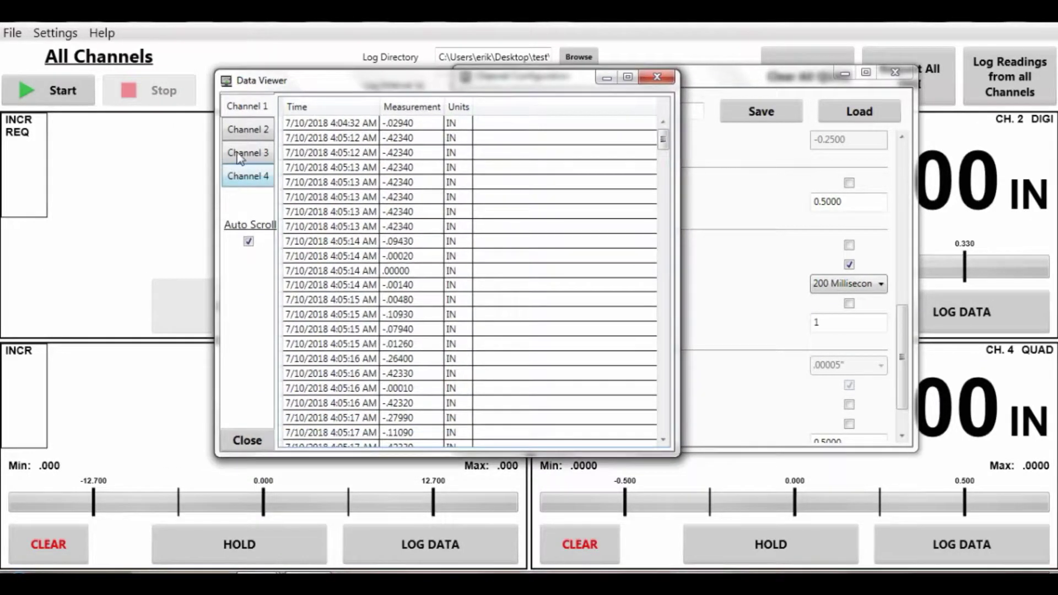
Look through the logged measurements of Channels 2, 3 and 4, and return to the Channel 1 log
click(243, 131)
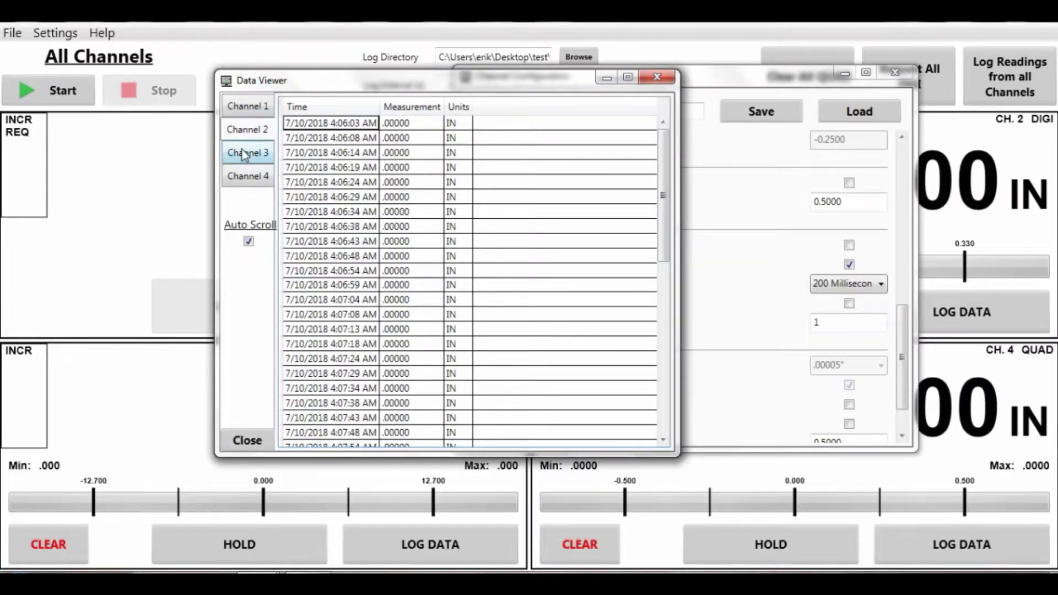
click(246, 153)
click(244, 176)
click(246, 152)
click(247, 130)
click(249, 110)
Log three Channel 1 readings with the Data Viewer in sight, and place the viewer beside the Channel Configuration window
drag(405, 82, 627, 86)
click(411, 313)
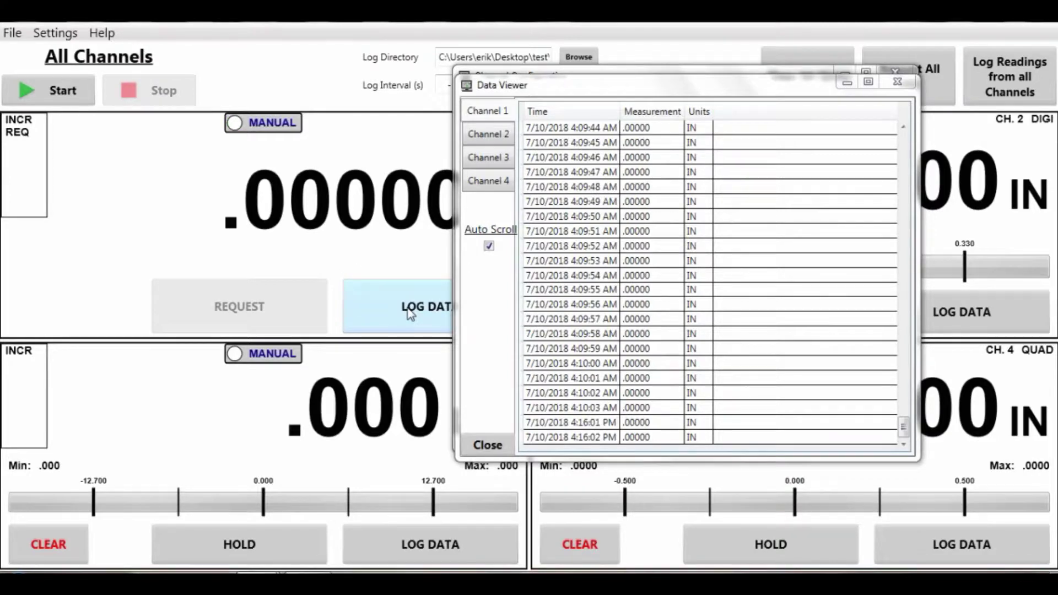
click(363, 308)
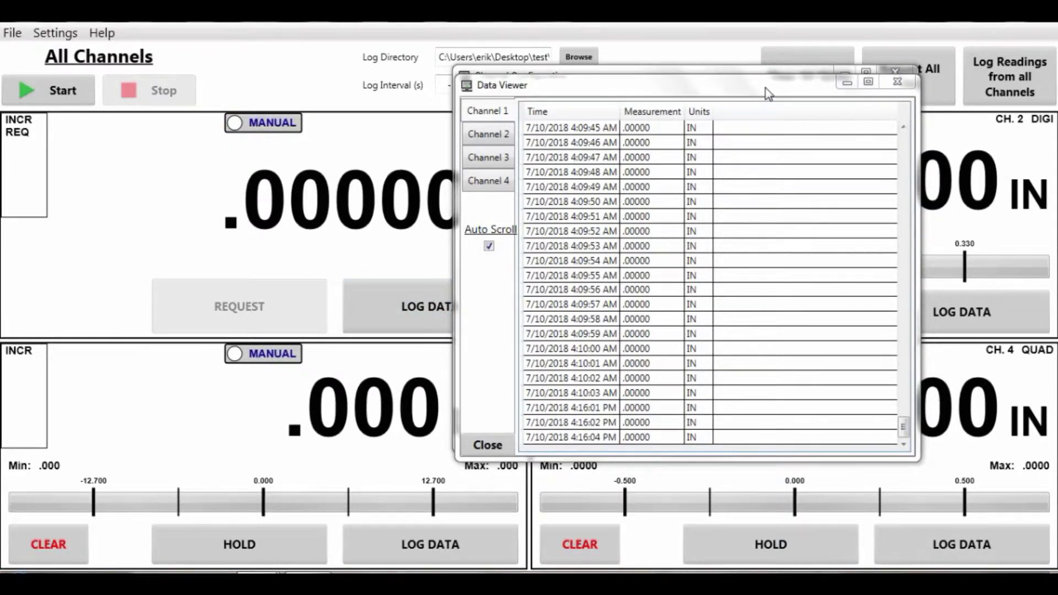
drag(768, 91, 292, 61)
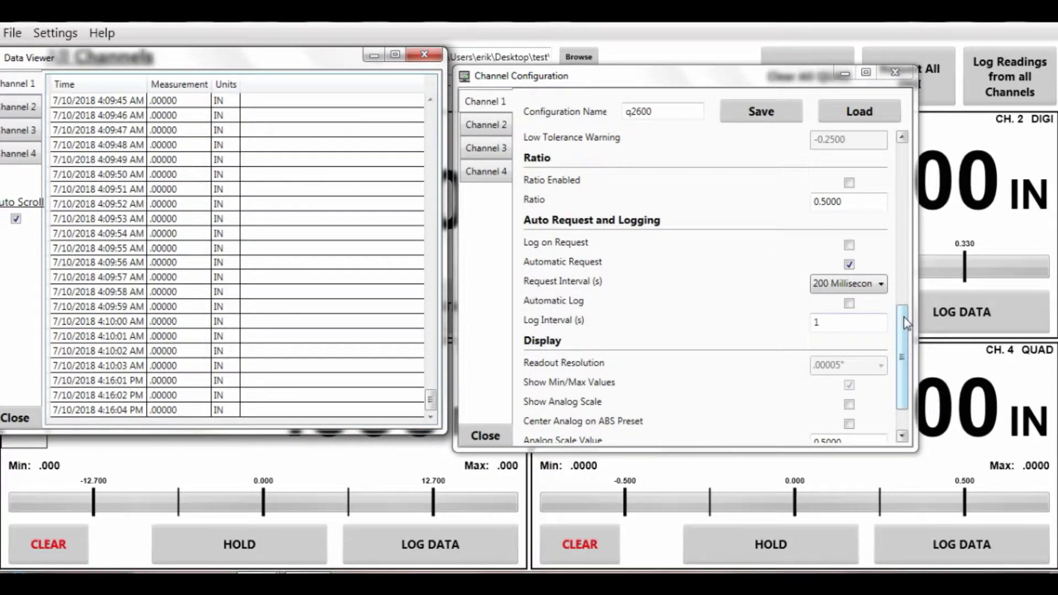
Turn on Channel 1's automatic log with a log interval of 1 second
drag(904, 316, 905, 325)
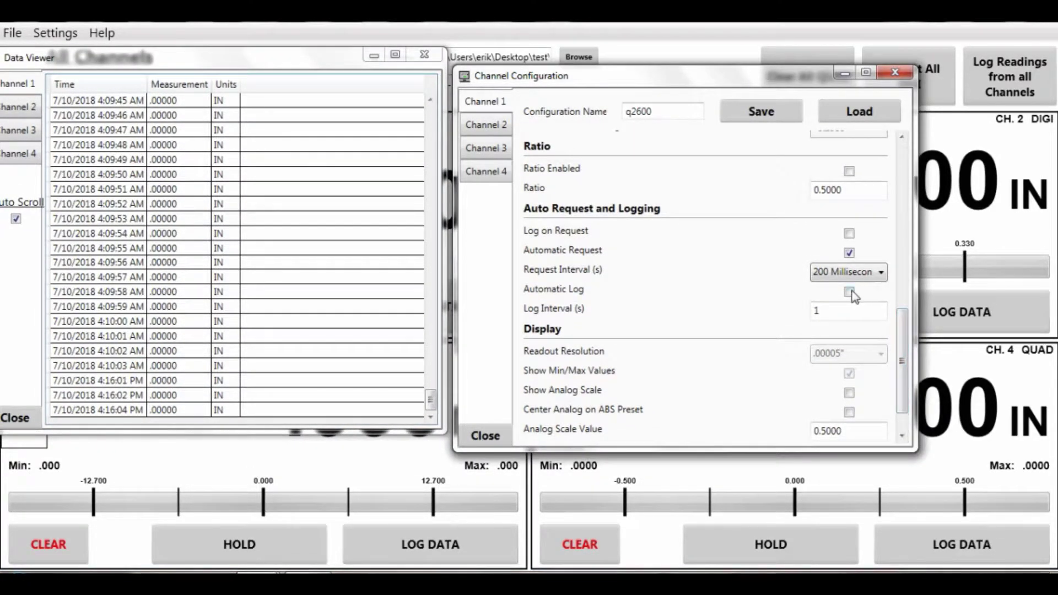
click(850, 292)
click(845, 314)
key(BackSpace)
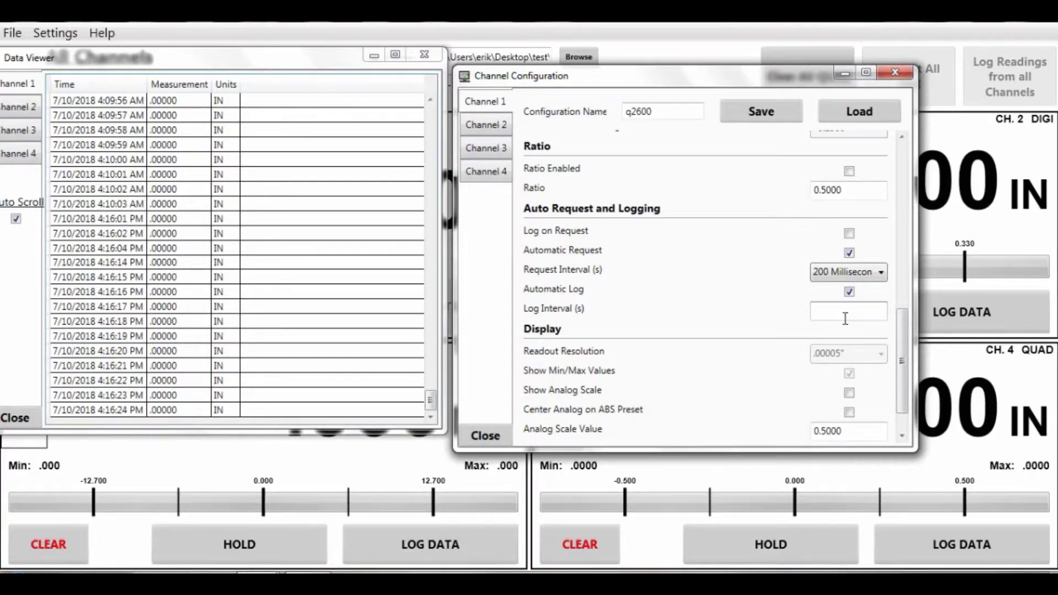
text(1)
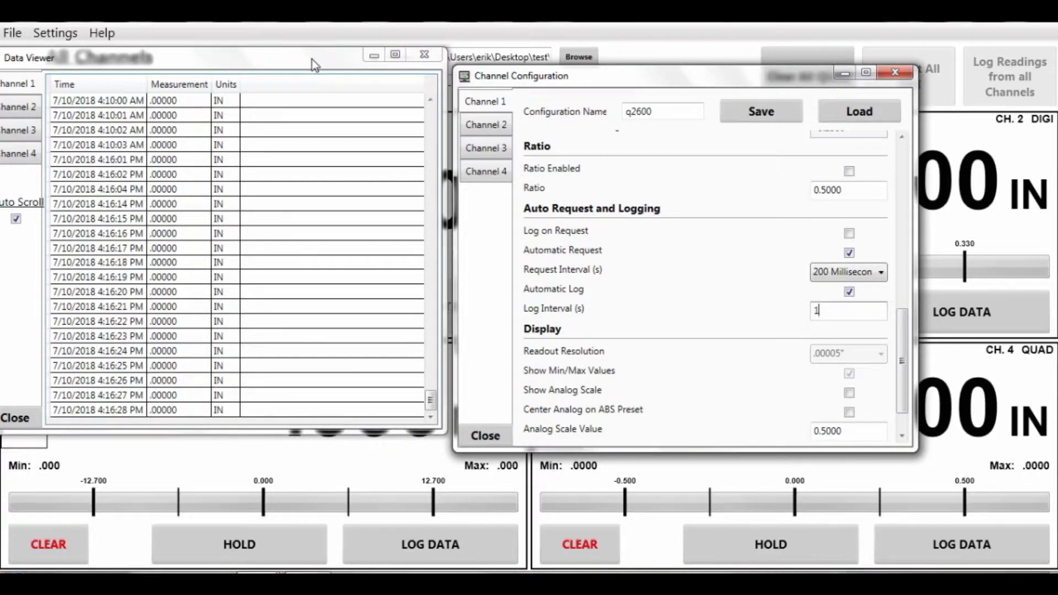
Stop logging on all channels with the Data Viewer moved off Channel 1's readout, and place the viewer back beside the Channel Configuration window
drag(312, 59, 761, 101)
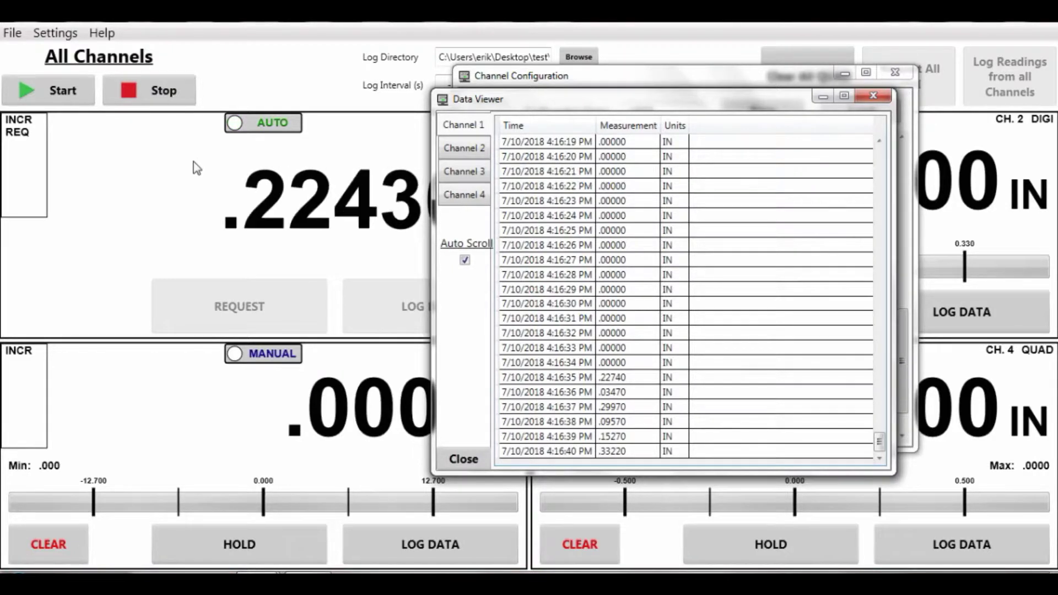
click(154, 93)
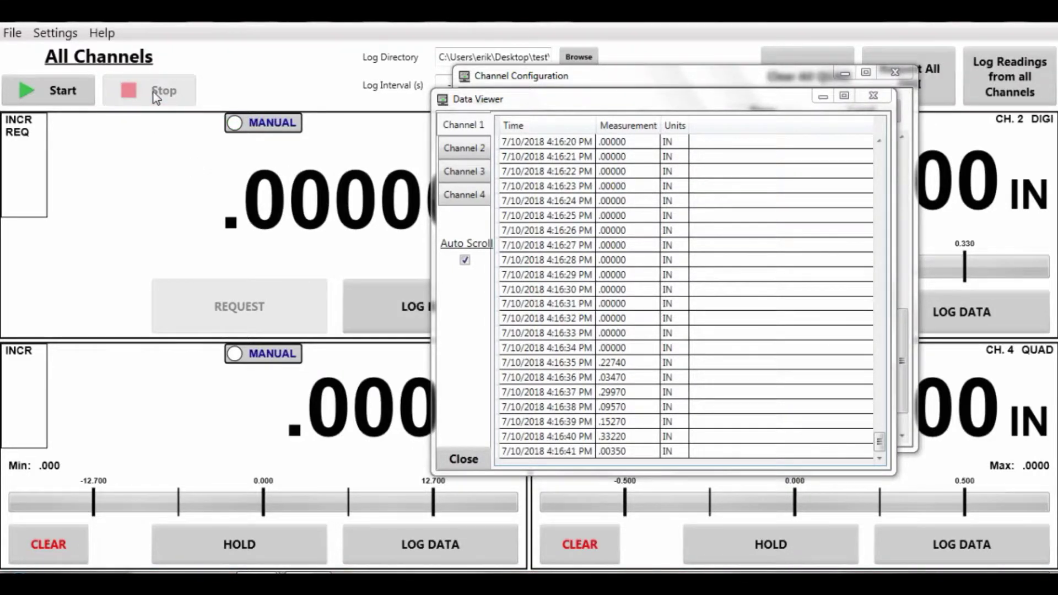
click(598, 100)
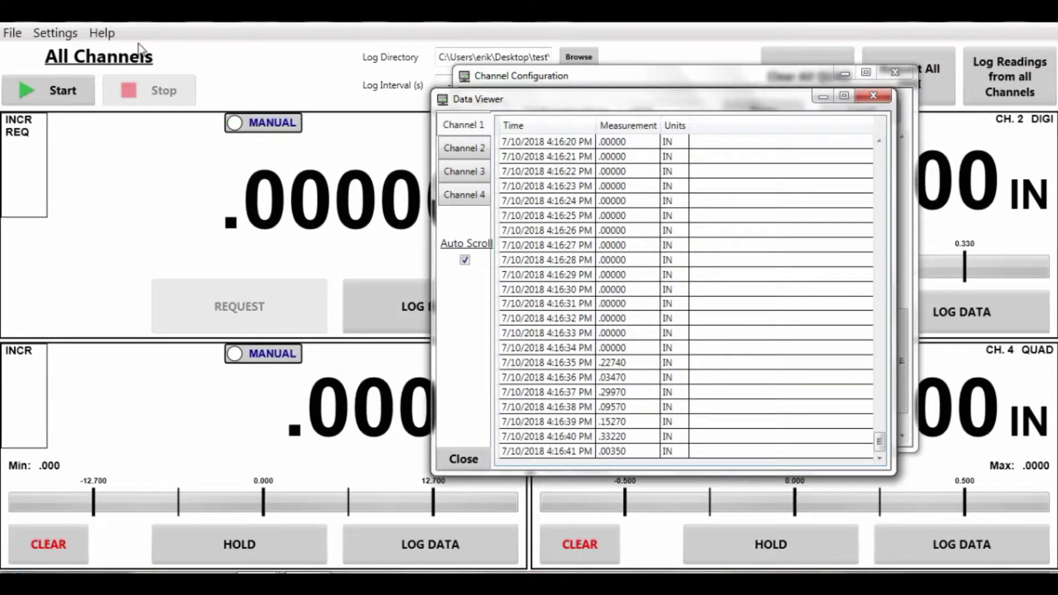
drag(561, 110, 141, 87)
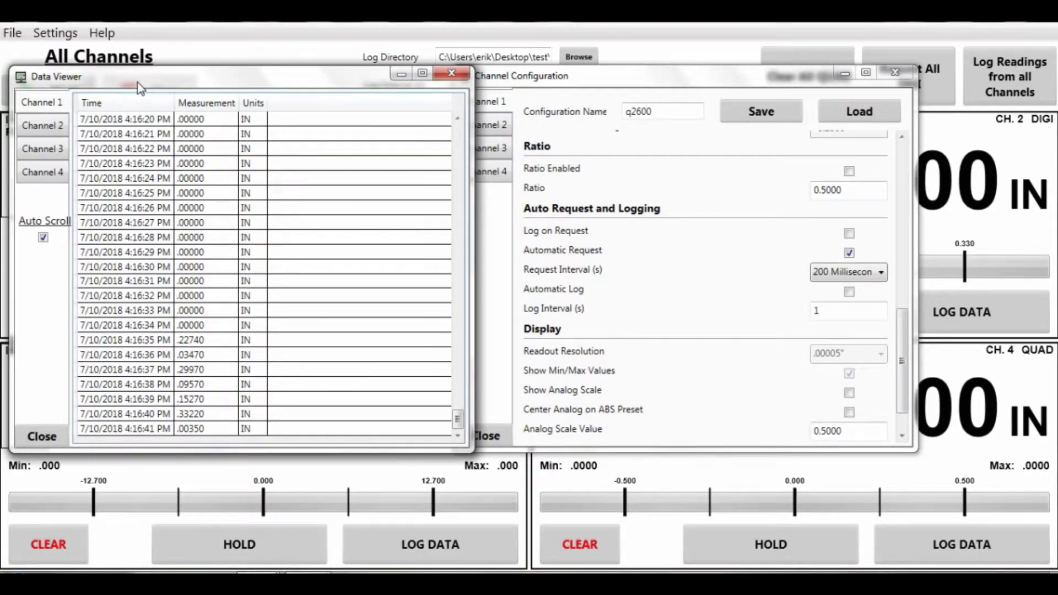
Close the Data Viewer and bring Channel 1's display settings into view in the repositioned Channel Configuration window
click(526, 52)
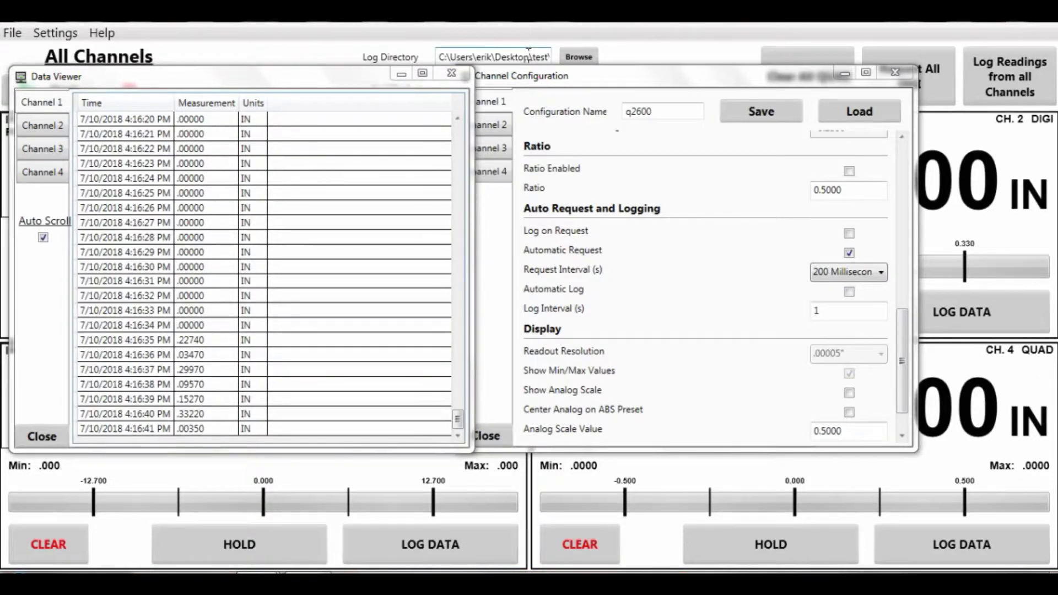
click(453, 73)
drag(593, 72, 558, 130)
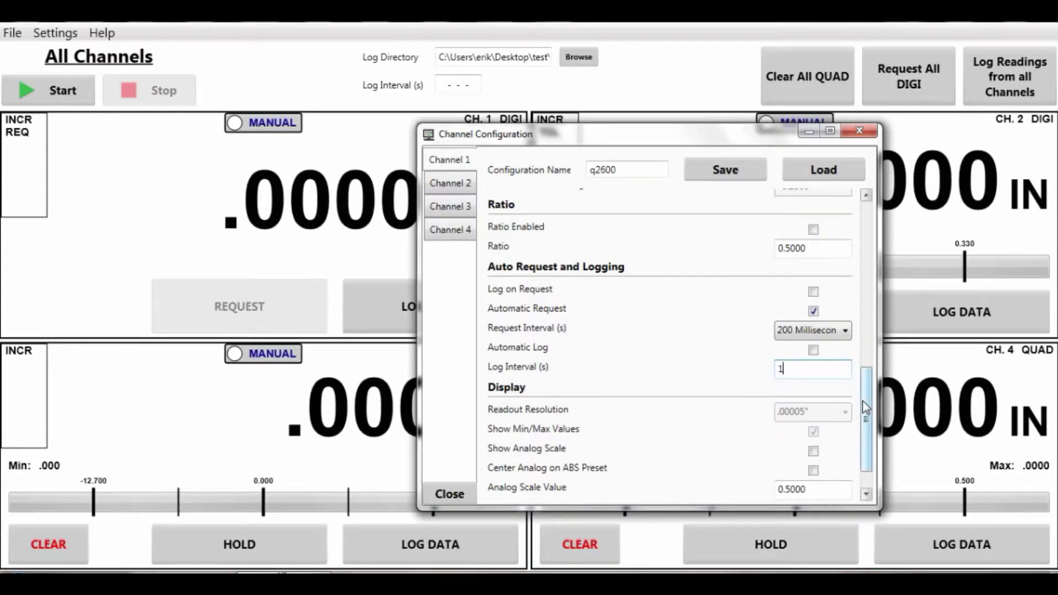
scroll(864, 407, down, 2)
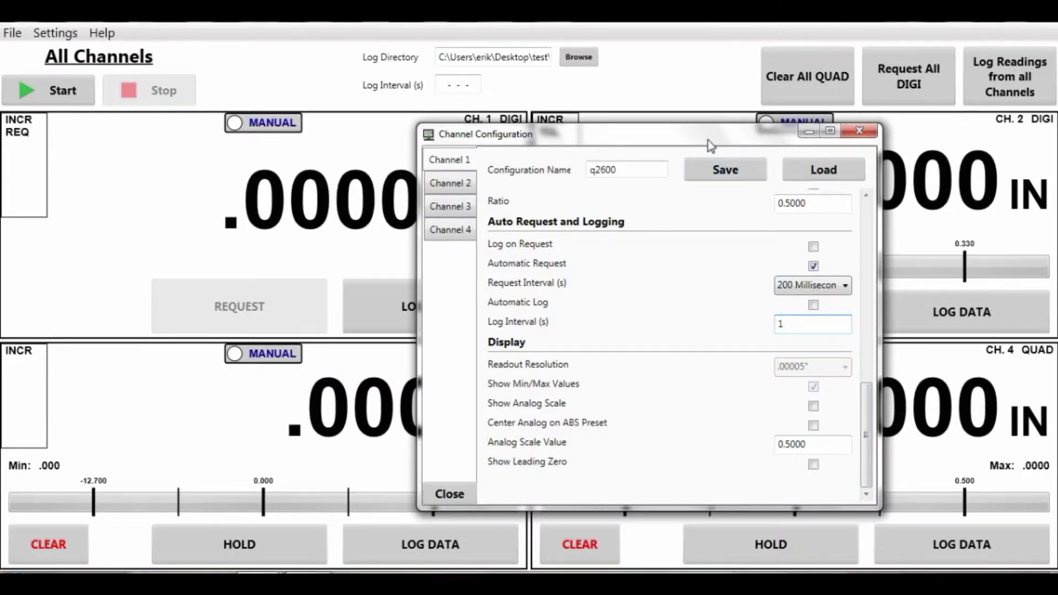
drag(716, 134, 534, 80)
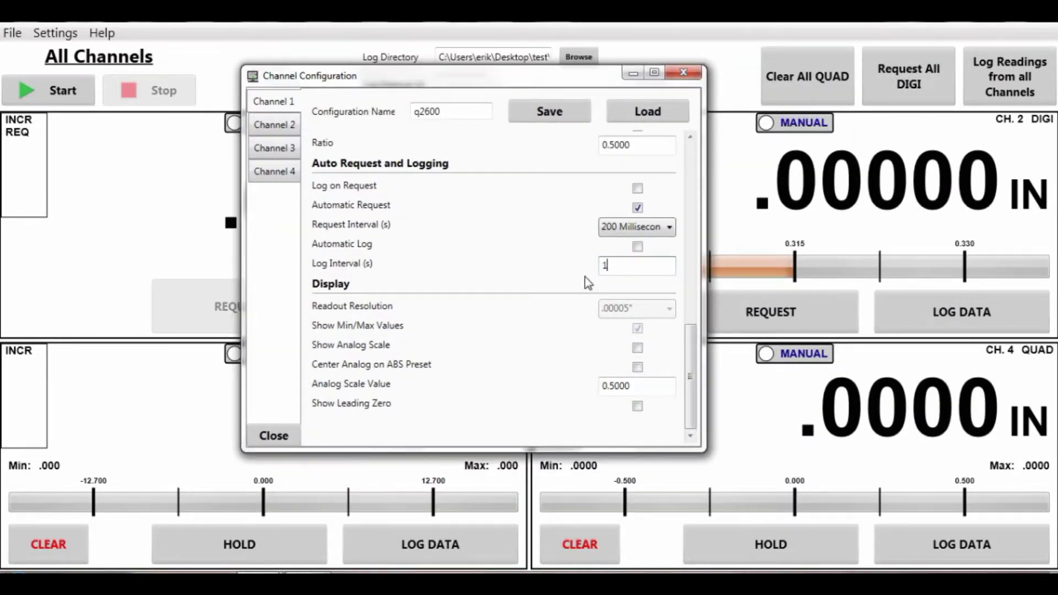
Open Channel 4's configuration and look through its display unit and encoder resolution options
click(266, 175)
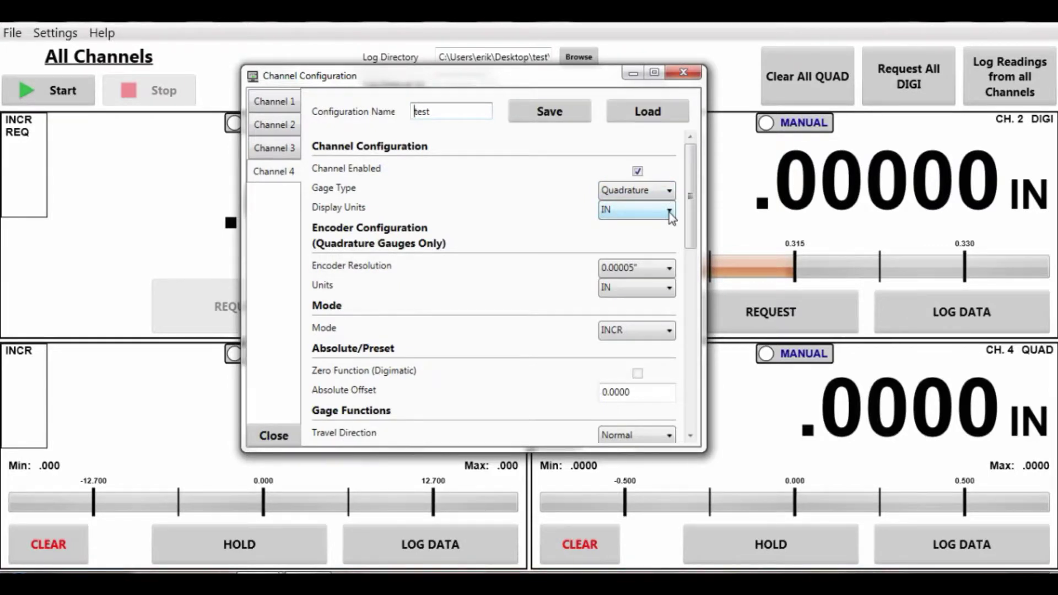
click(669, 212)
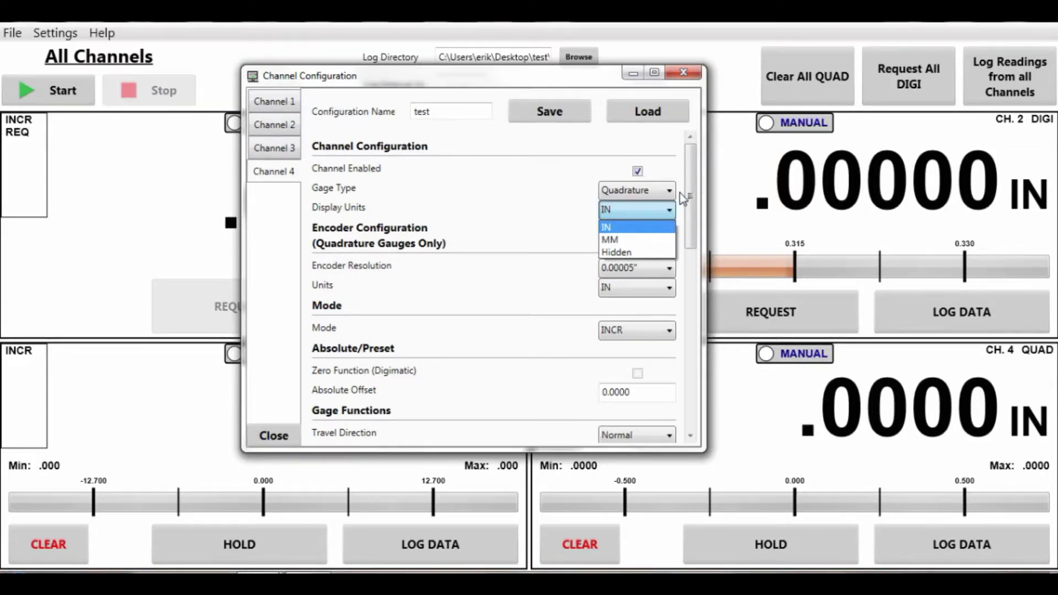
click(694, 199)
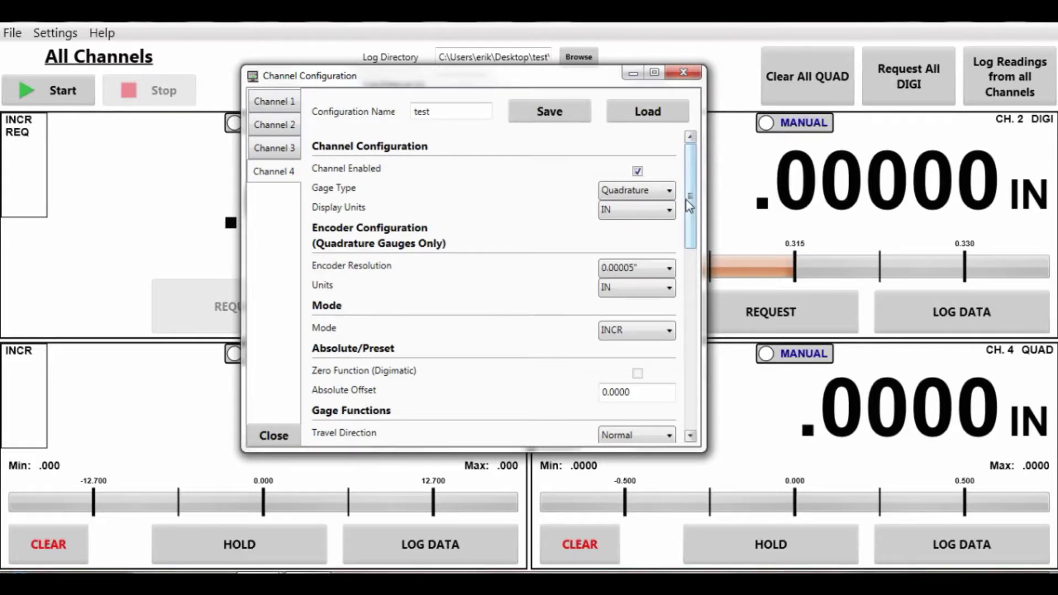
click(669, 270)
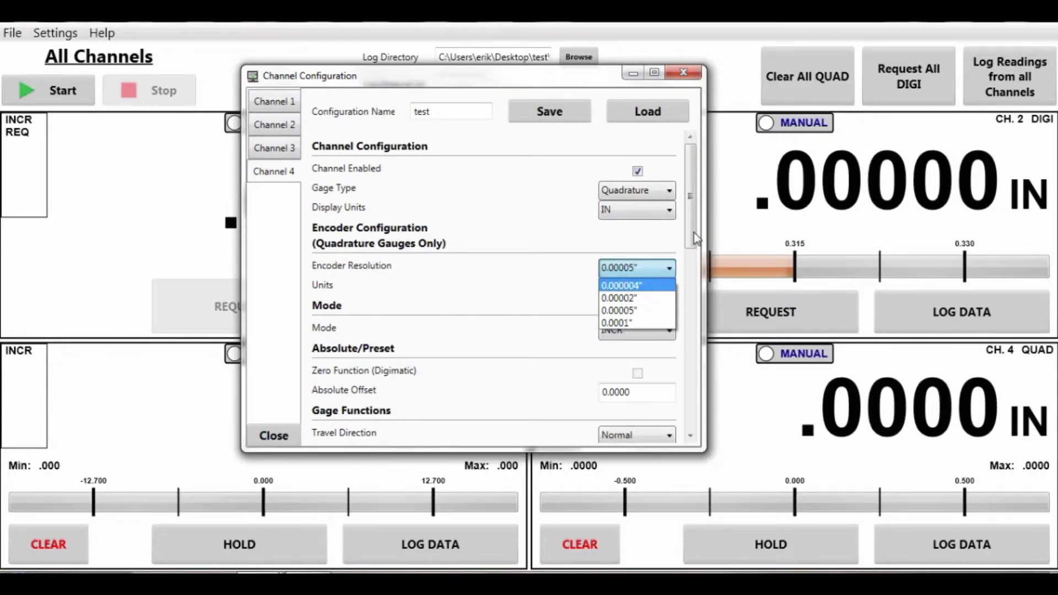
click(653, 232)
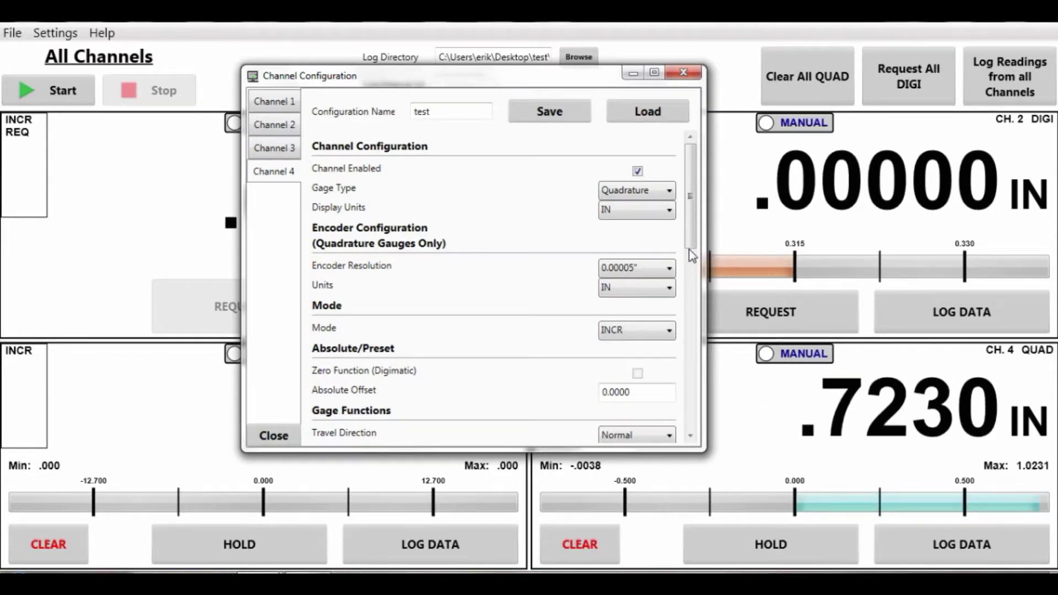
Set Channel 4's readout resolution to .00005"
drag(691, 238, 693, 435)
click(668, 309)
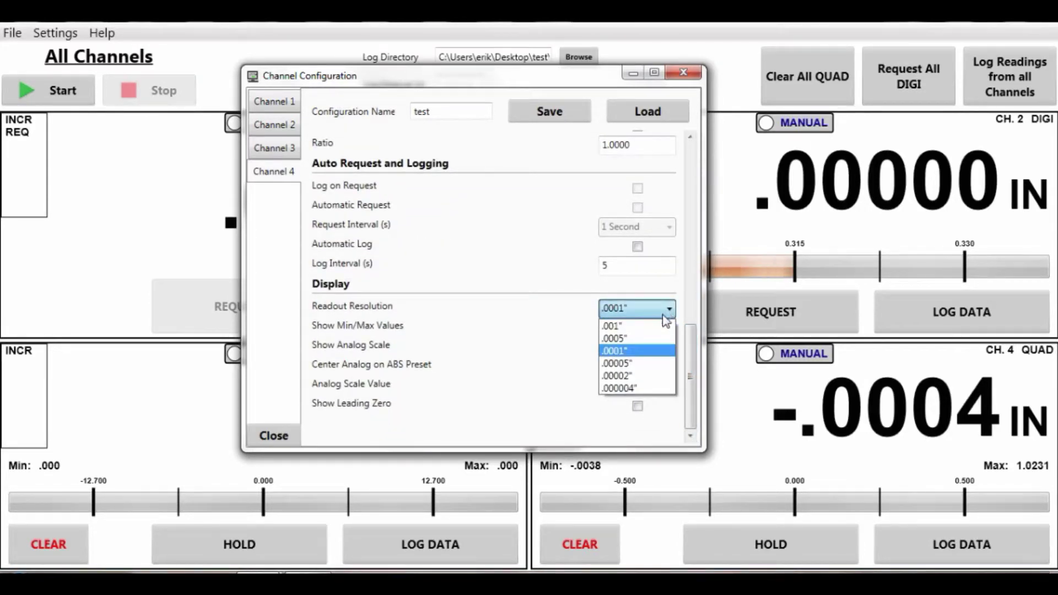
click(654, 363)
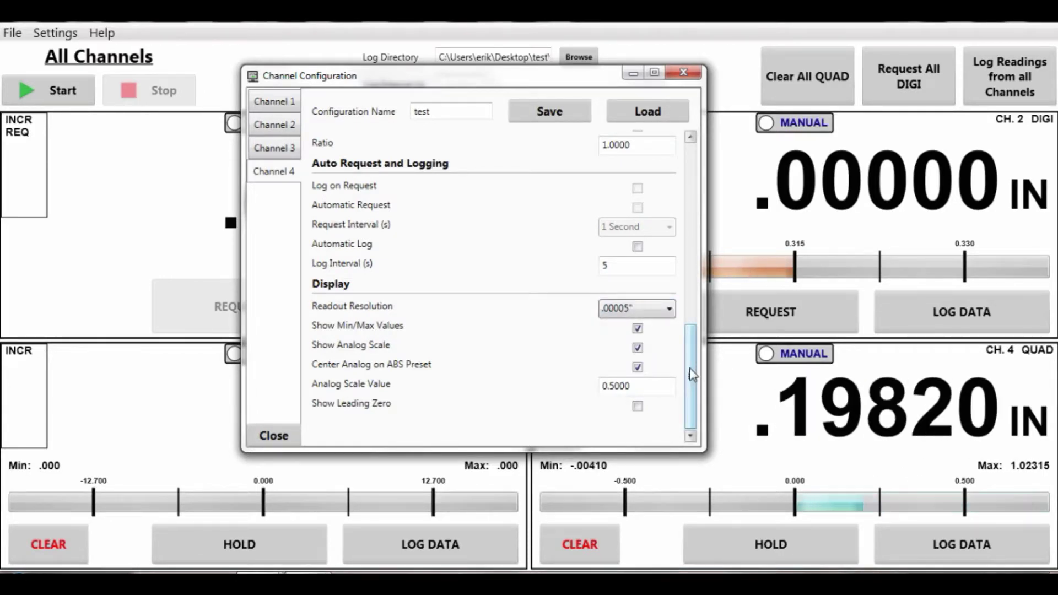
Return to Channel 4's general settings and check the available display units without changing them
drag(693, 369, 715, 157)
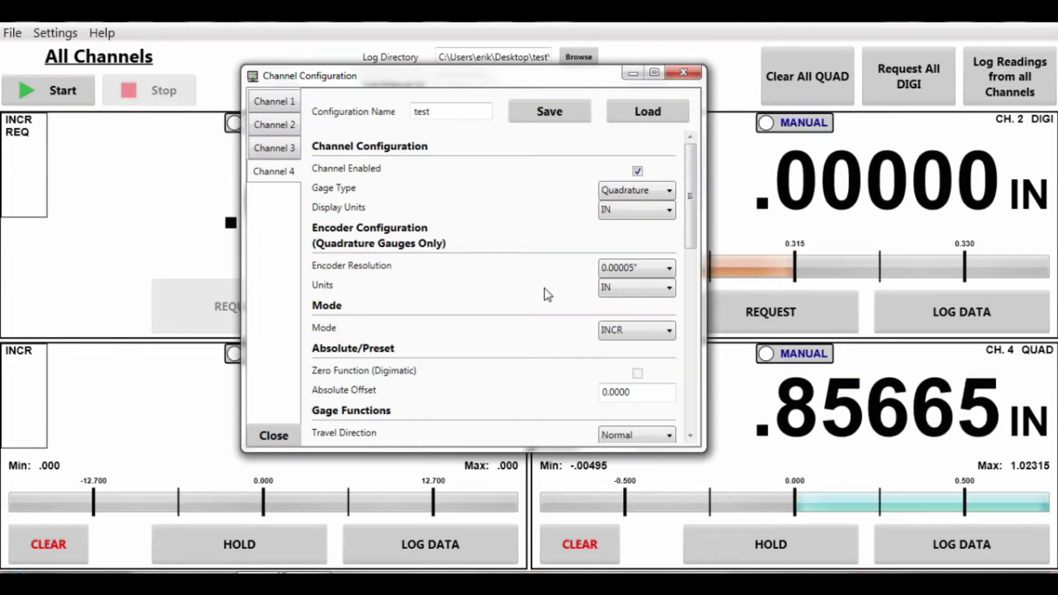
click(670, 213)
click(670, 213)
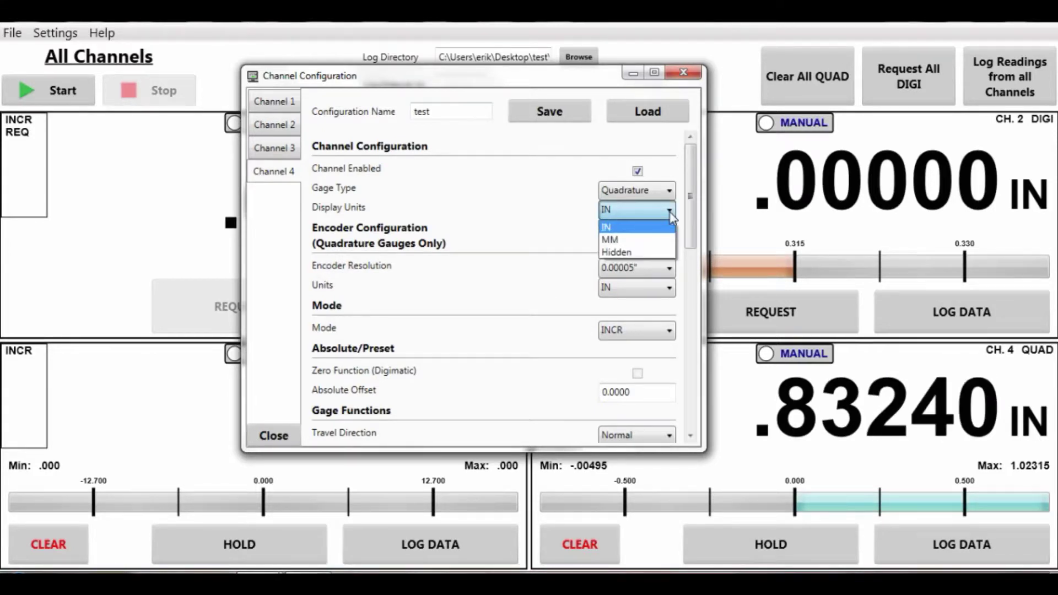
click(550, 216)
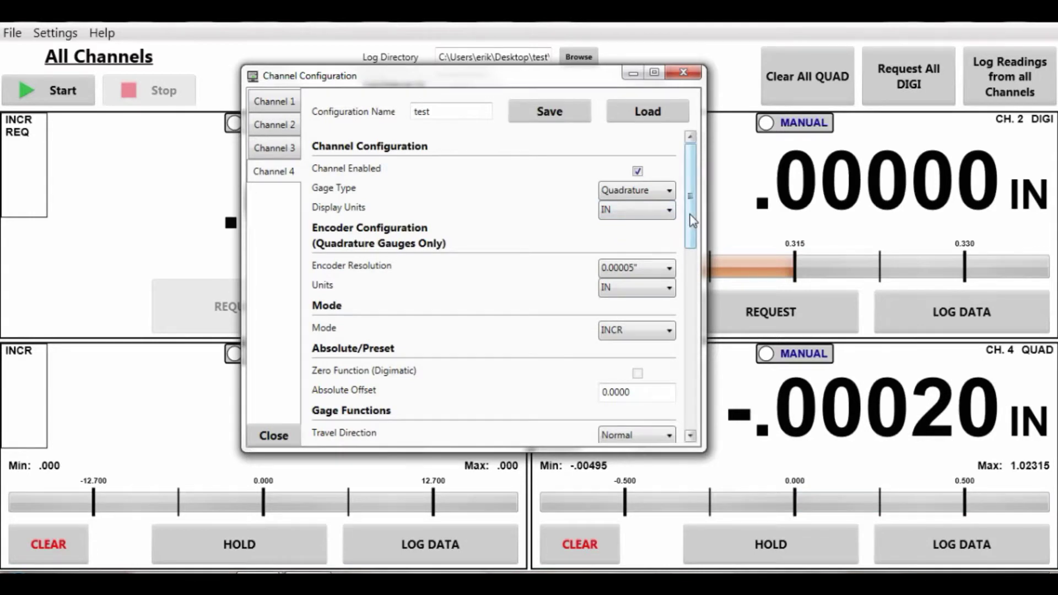
Turn on hold for Channel 4 and clear its held reading, with the configuration window moved off the readout
drag(693, 219, 692, 263)
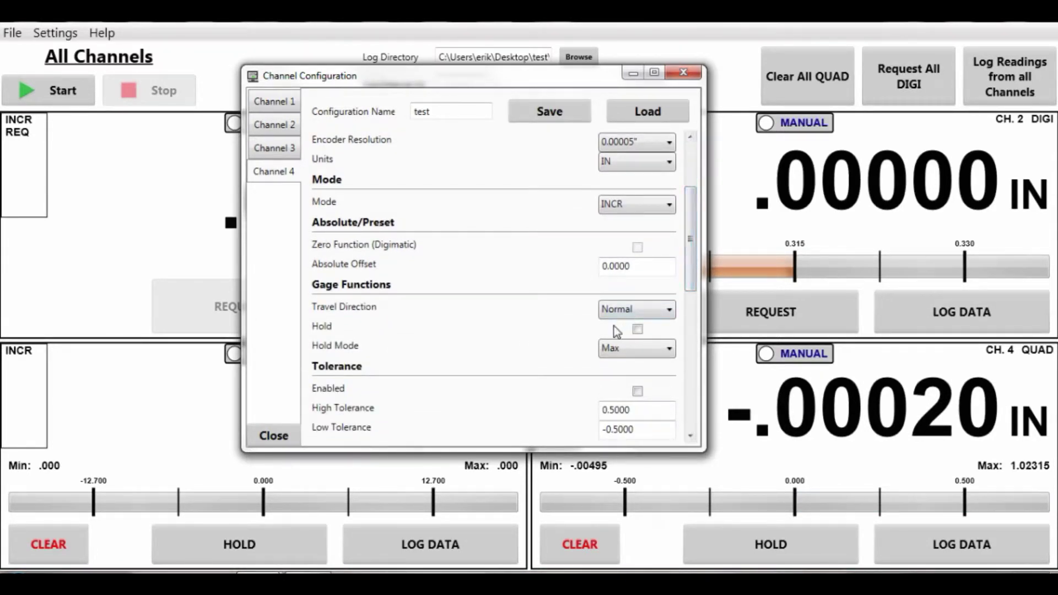
click(638, 330)
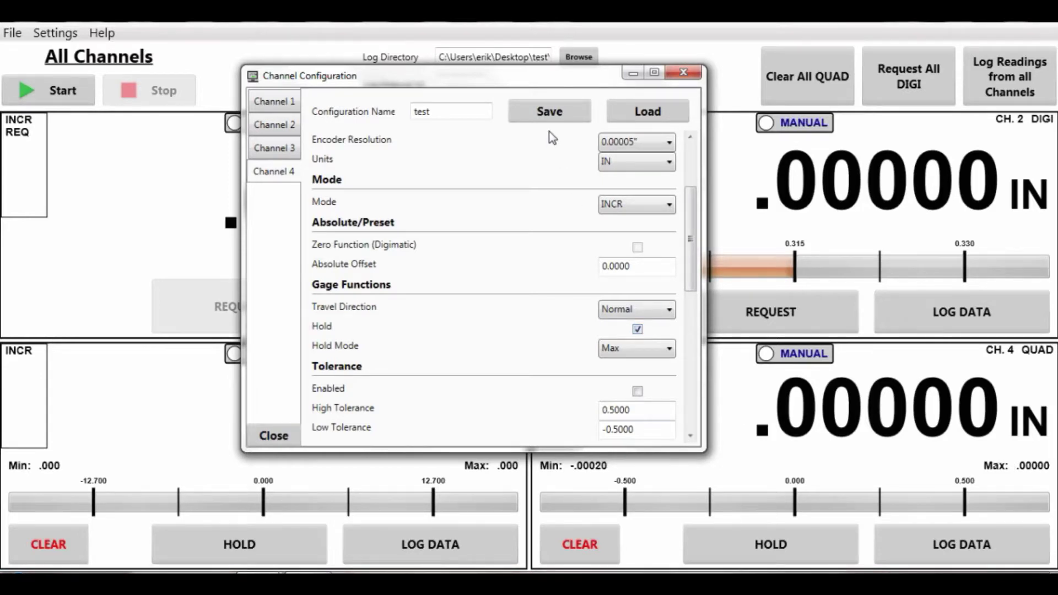
drag(555, 87, 359, 114)
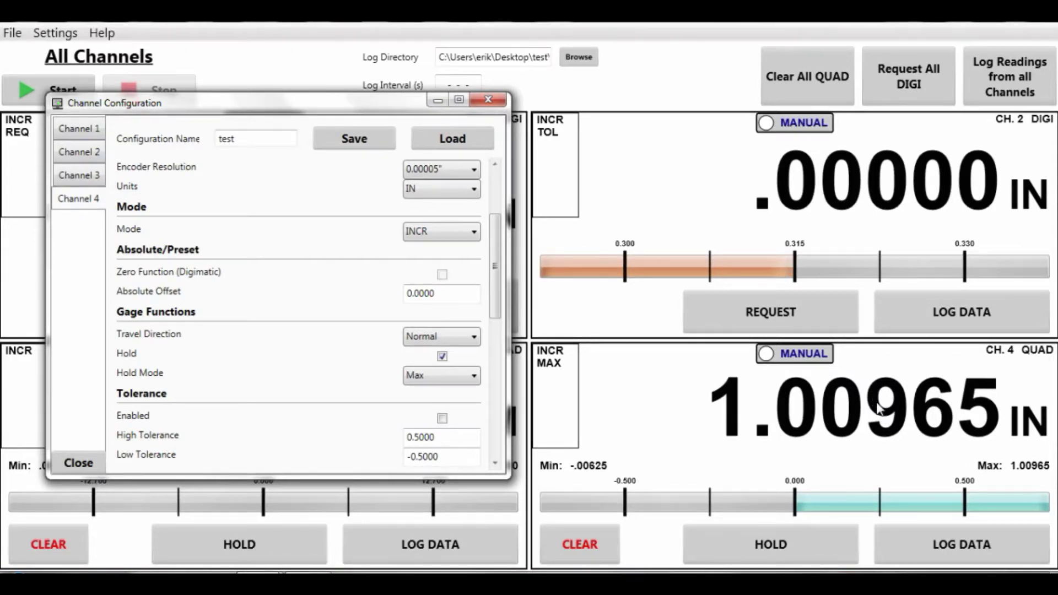
click(599, 543)
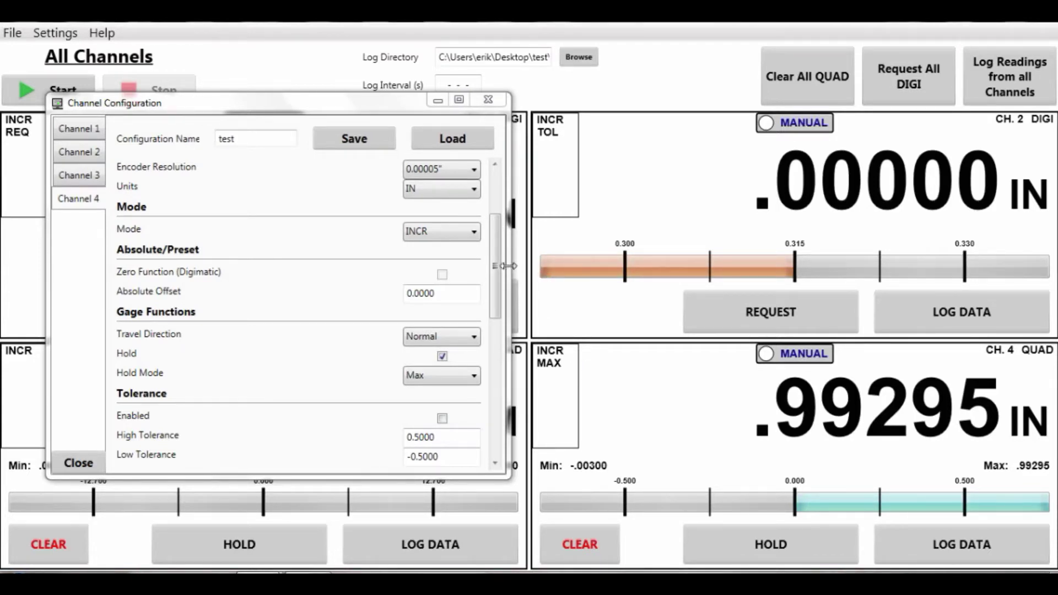
Try Channel 4's automatic log by turning it on and back off
drag(495, 268, 509, 363)
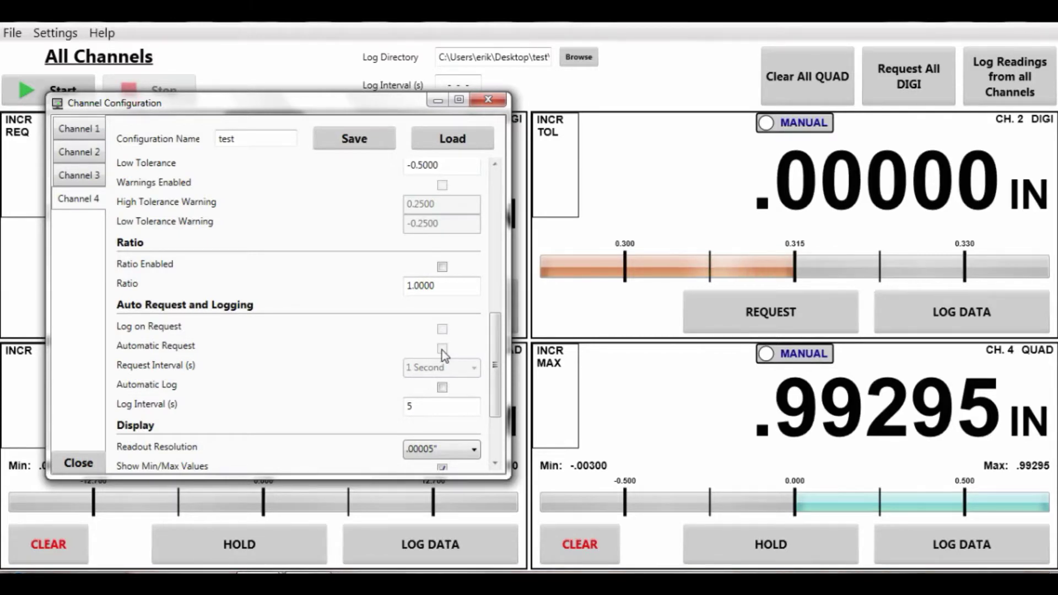
click(443, 387)
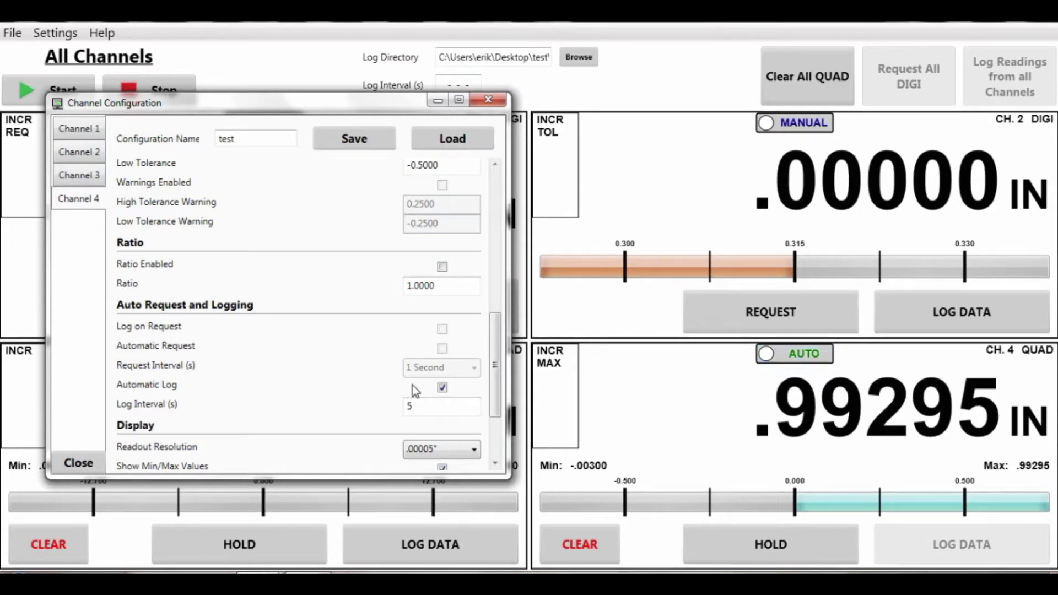
click(444, 388)
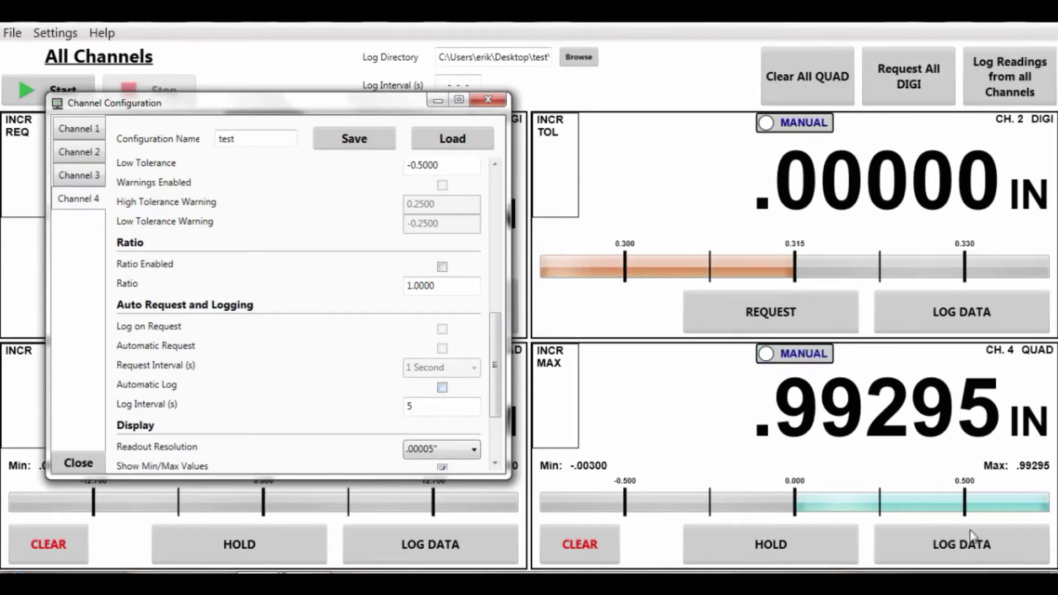
Log two Channel 4 readings manually and, with the Channel Configuration window closed, clear all quadrature channels
click(962, 545)
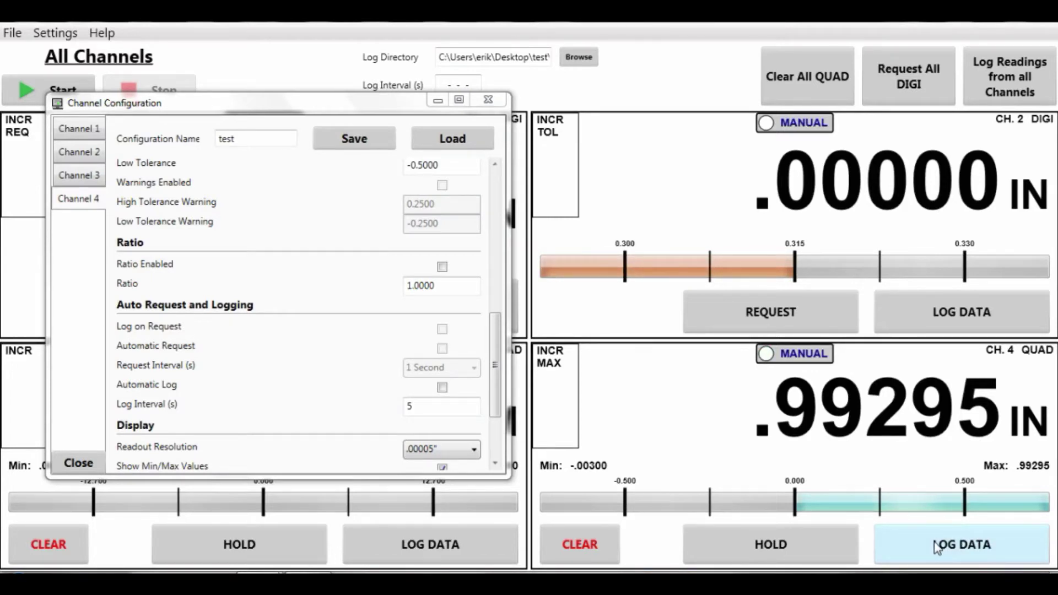
click(934, 545)
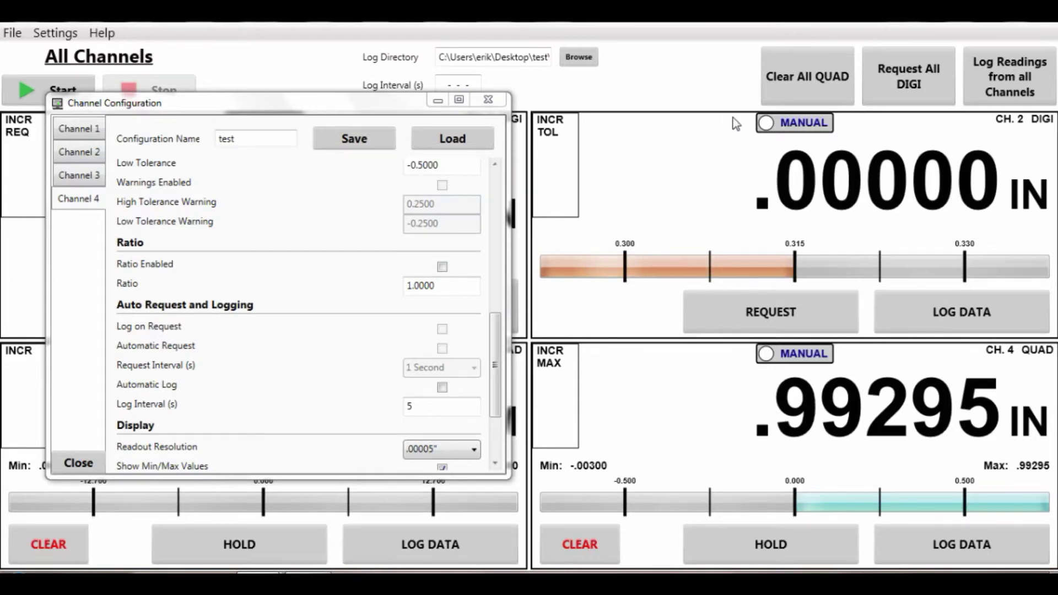
click(489, 100)
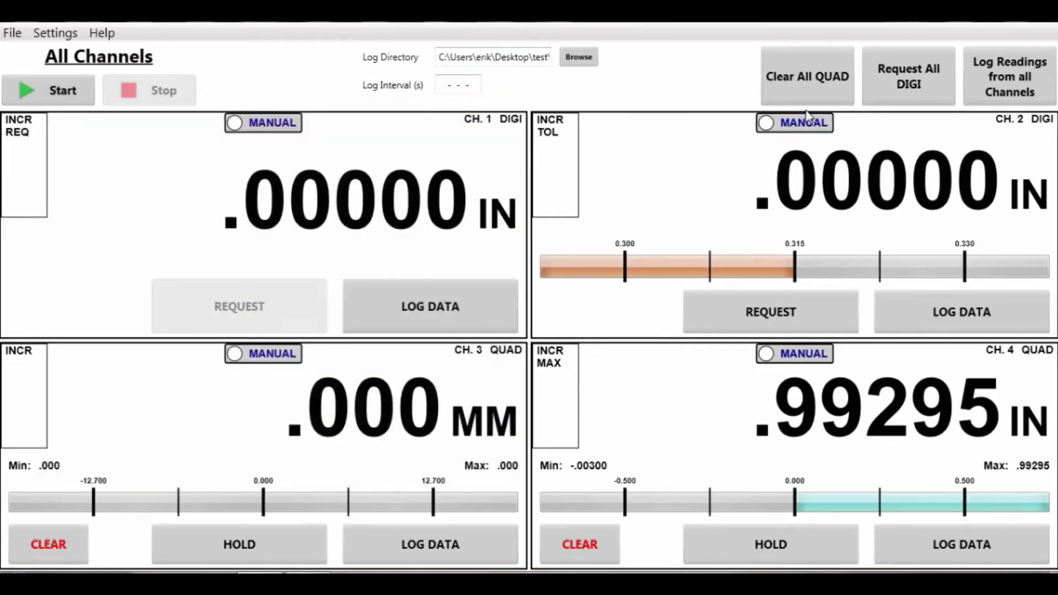
click(811, 90)
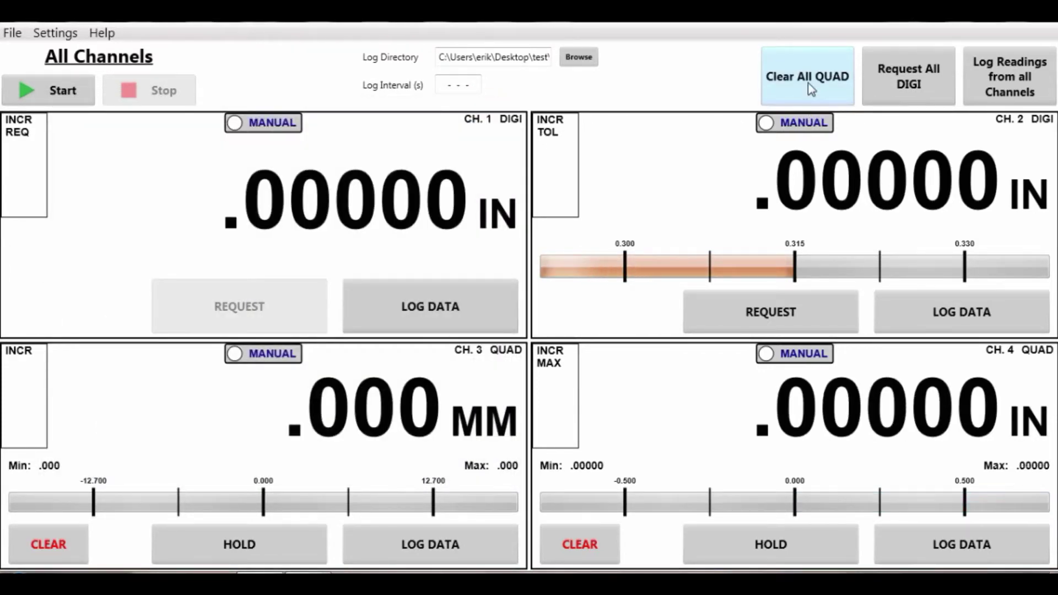
Request readings from all Digimatic channels twice and log the readings from all channels
click(916, 100)
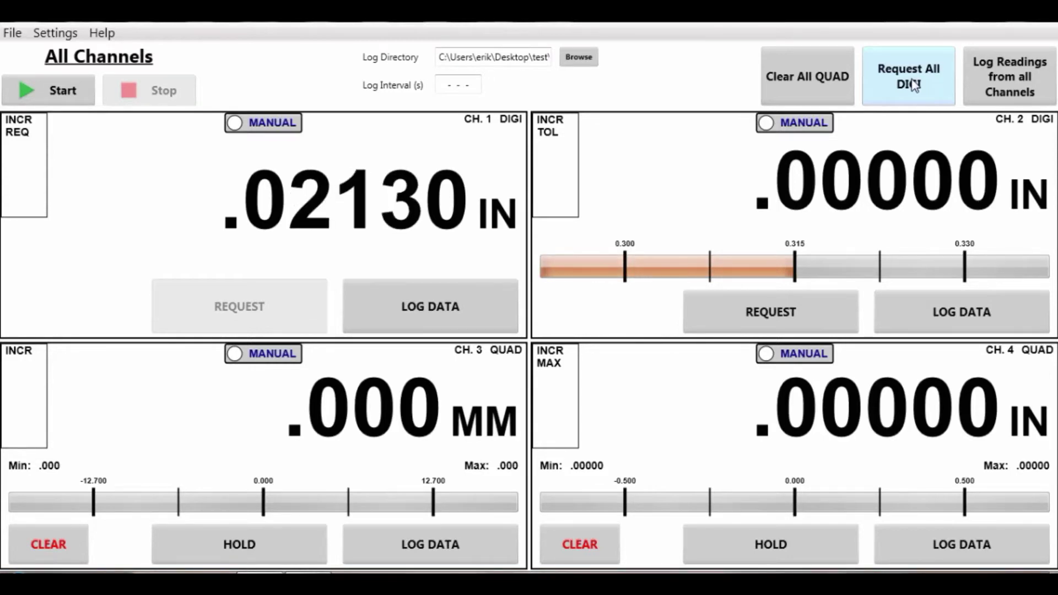
click(914, 84)
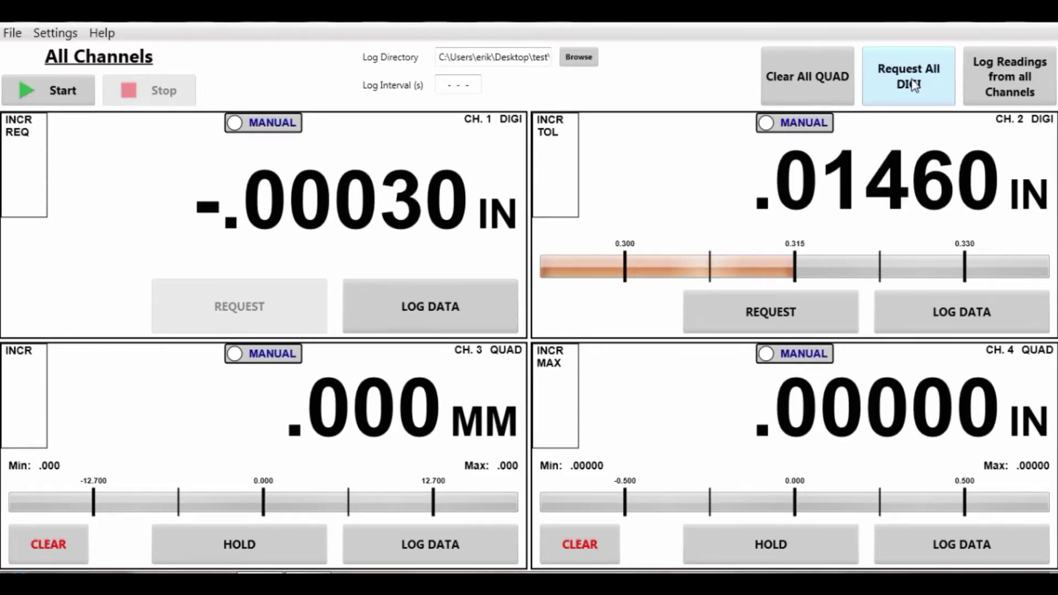
click(1012, 87)
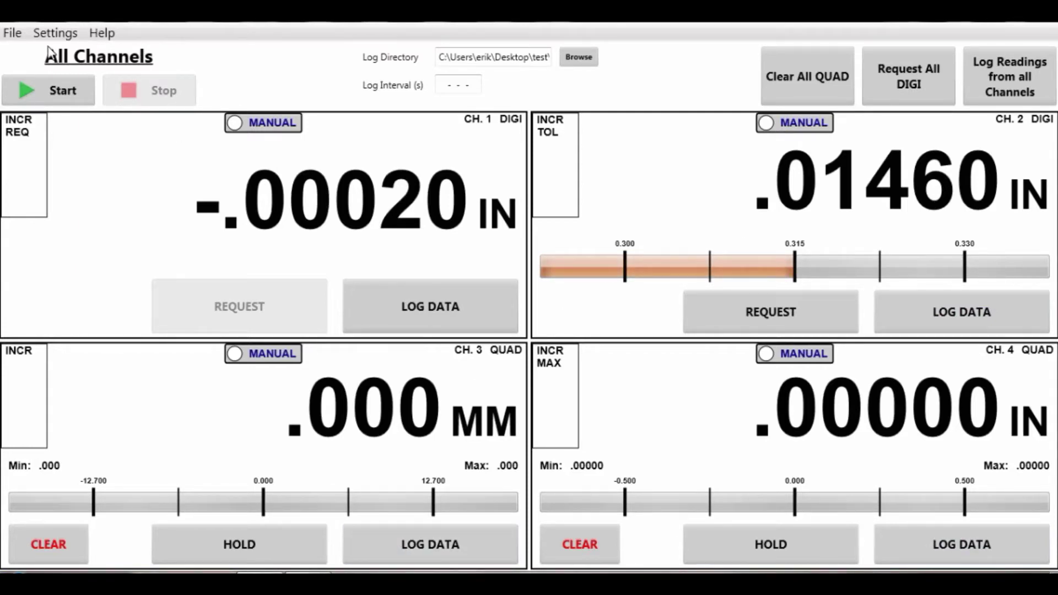
click(52, 33)
click(51, 56)
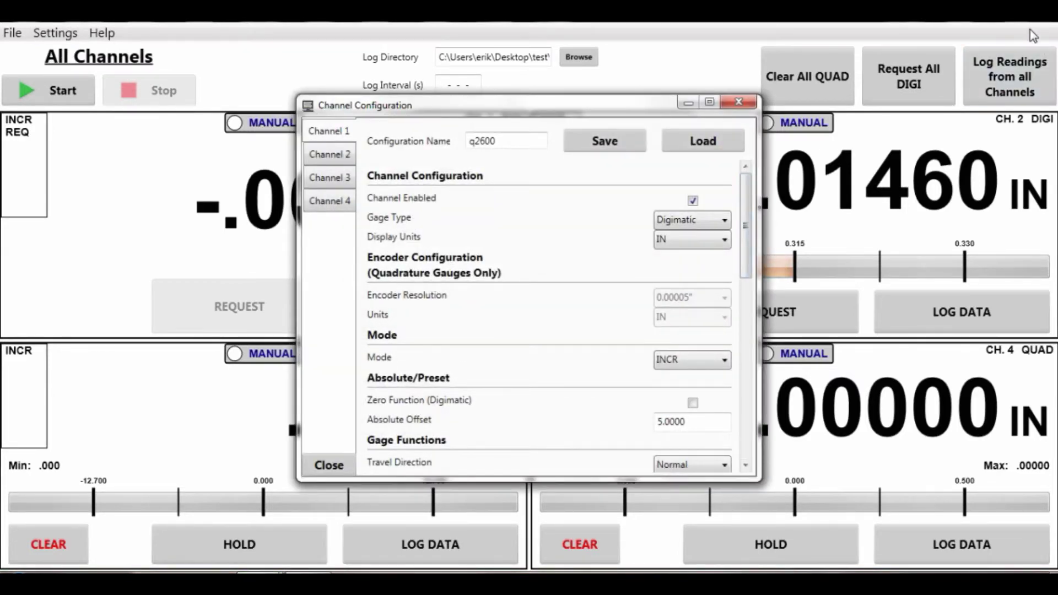
click(755, 105)
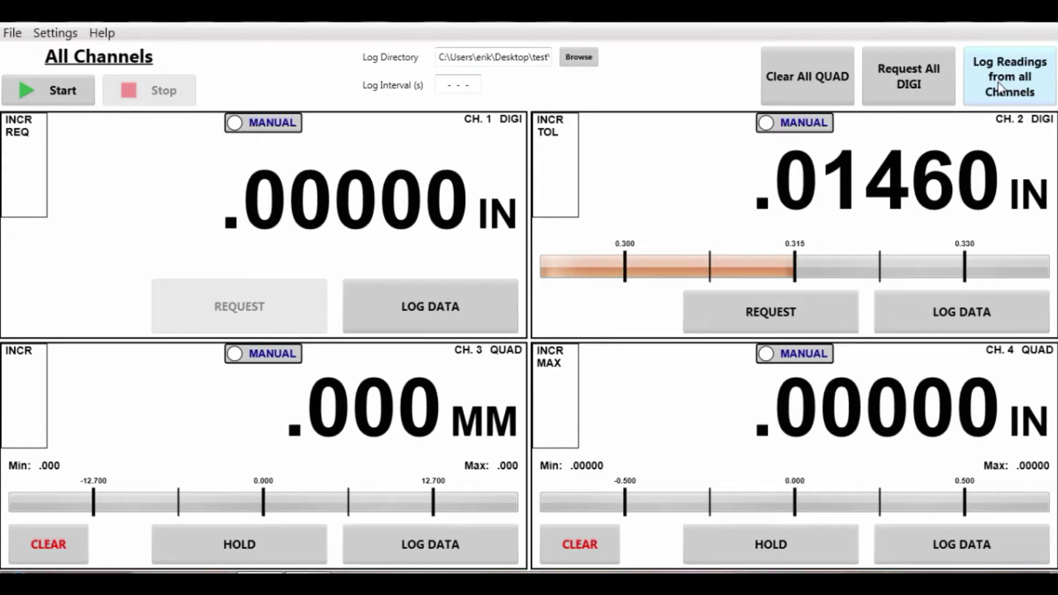
Turn on Channel 1's analog scale, move the Channel Configuration window off its readout, and toggle the scale off and back on
click(49, 33)
click(62, 57)
drag(750, 268, 746, 434)
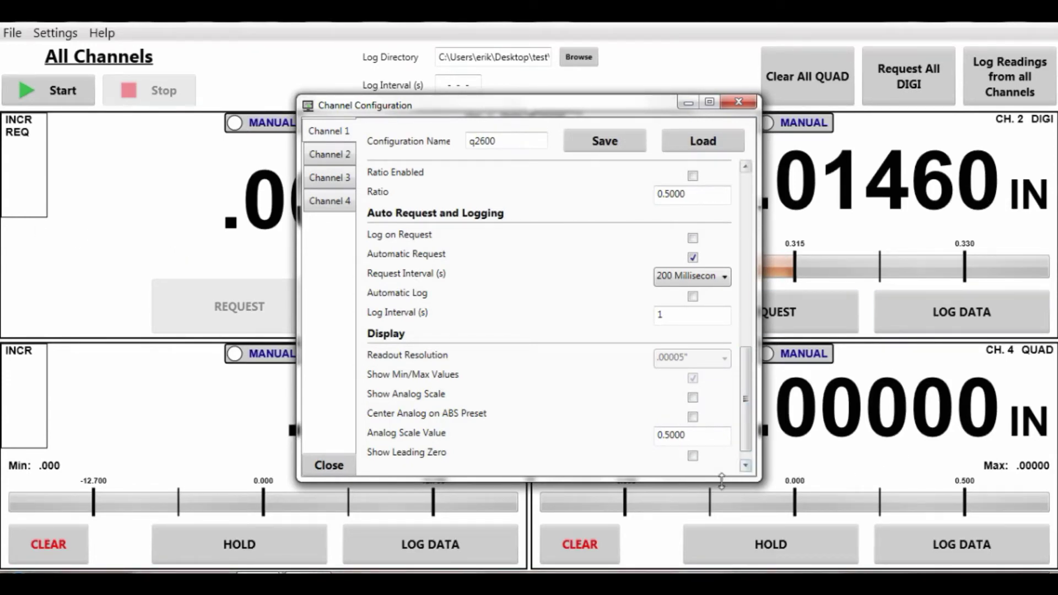
drag(746, 357, 745, 377)
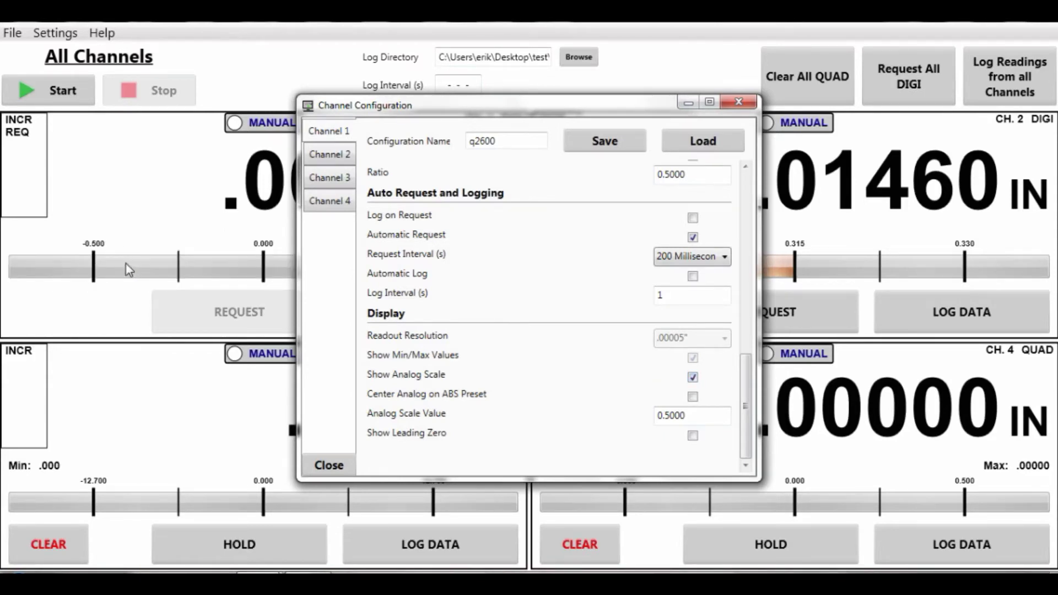
drag(436, 109, 591, 107)
click(849, 375)
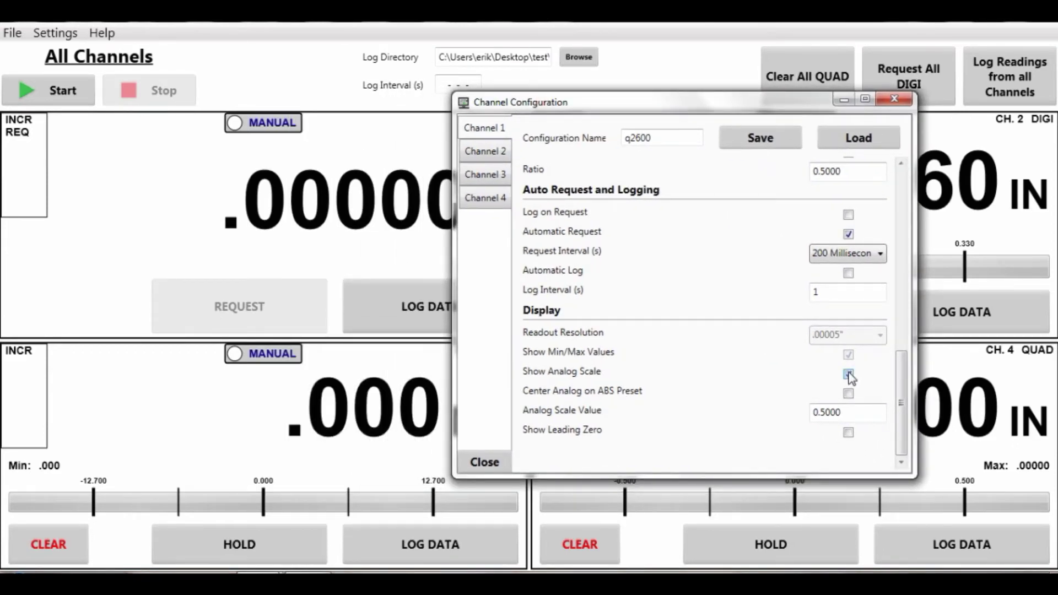
click(849, 375)
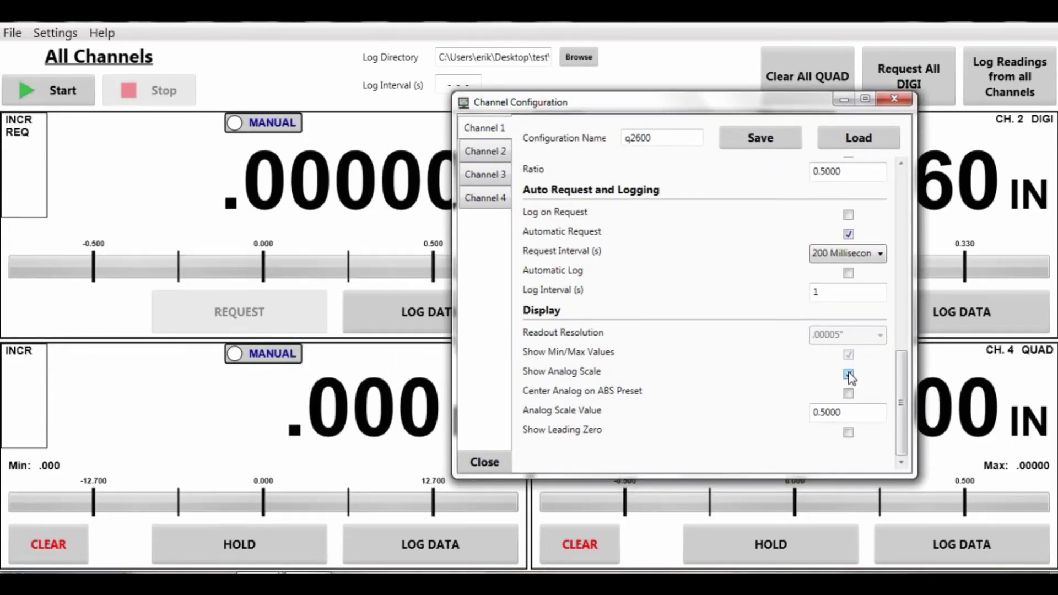
Try Channel 1's leading zero display by turning it on and back off
click(859, 413)
click(849, 434)
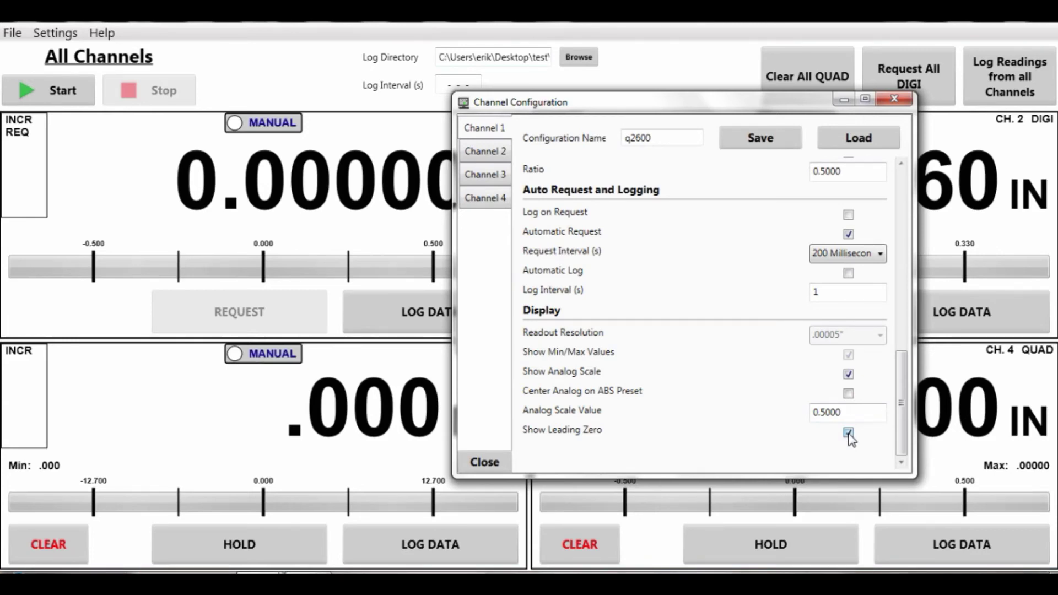
click(849, 434)
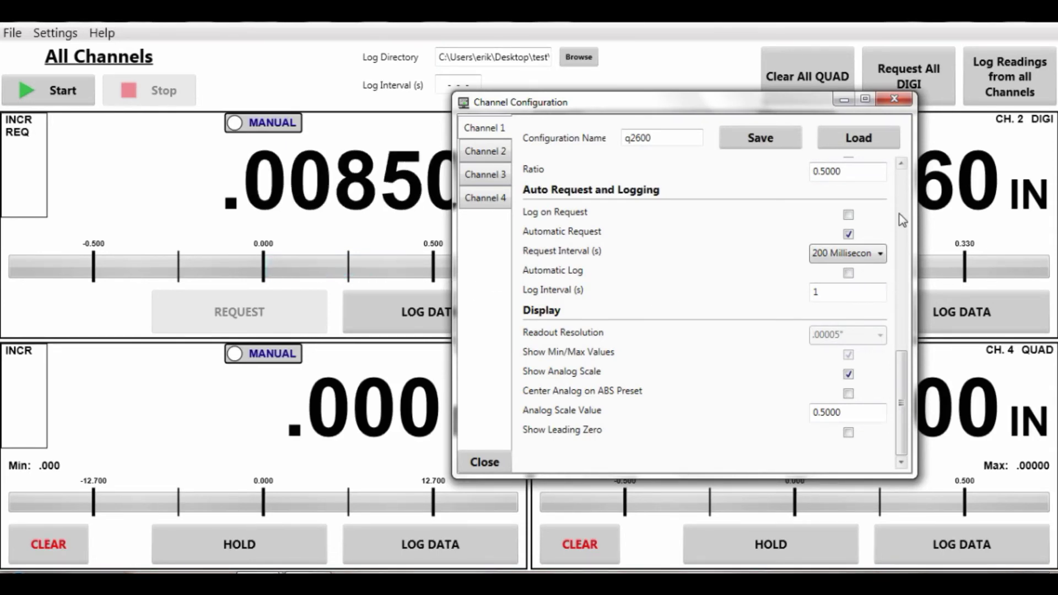
Enable the tolerance function for Channel 1
click(902, 164)
click(901, 164)
click(902, 165)
click(902, 164)
click(902, 164)
click(902, 164)
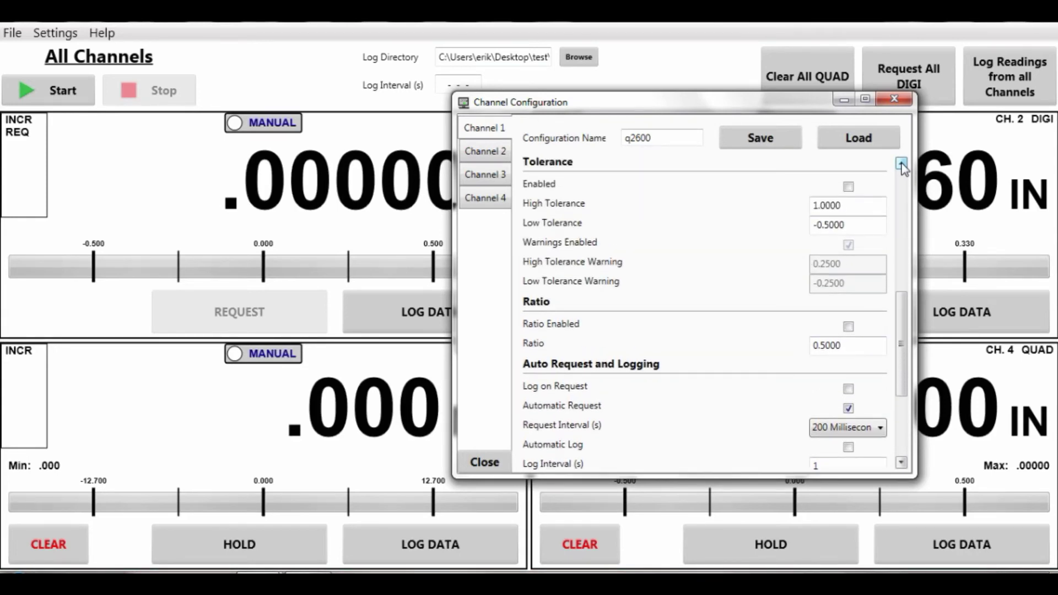
click(849, 187)
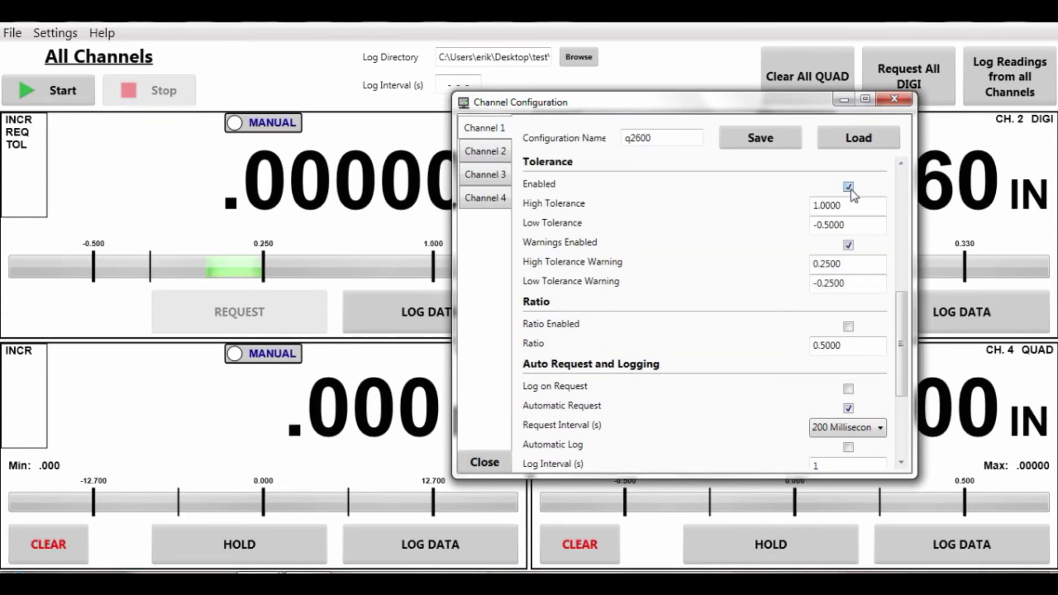